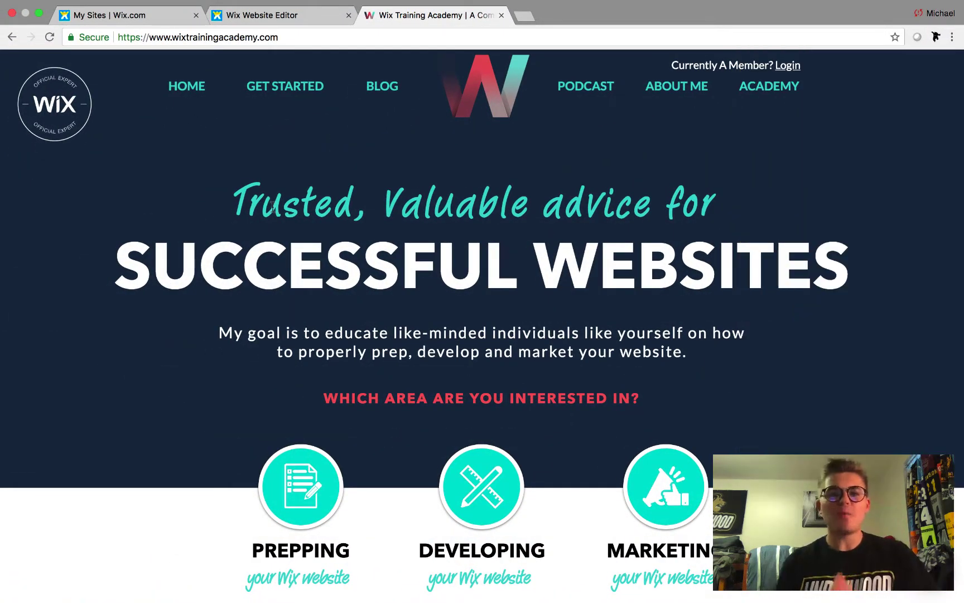
- Preview the academy's login popup and registration popup, closing each one
scroll(272, 209, down, 2)
scroll(273, 218, up, 2)
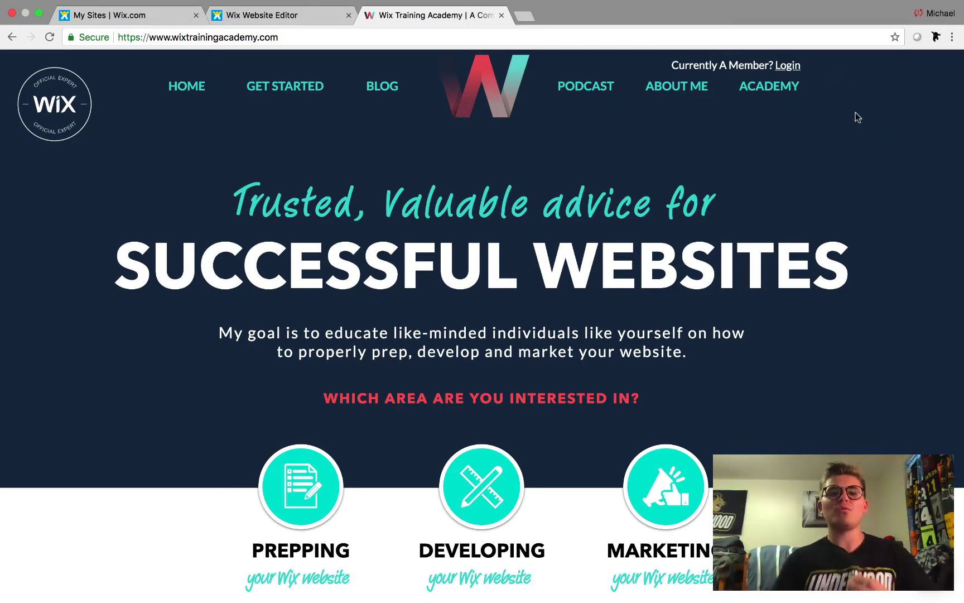
click(797, 66)
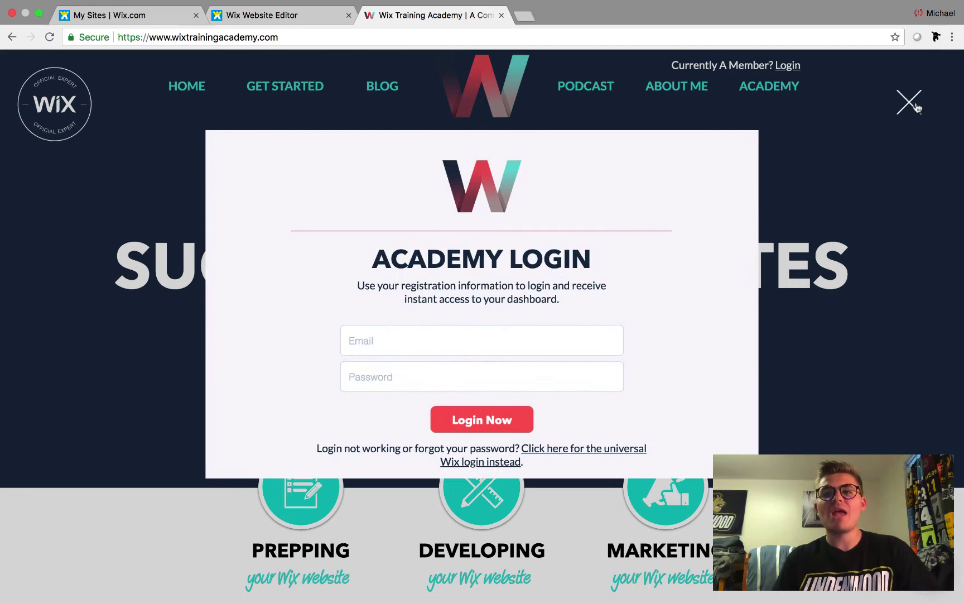
click(910, 102)
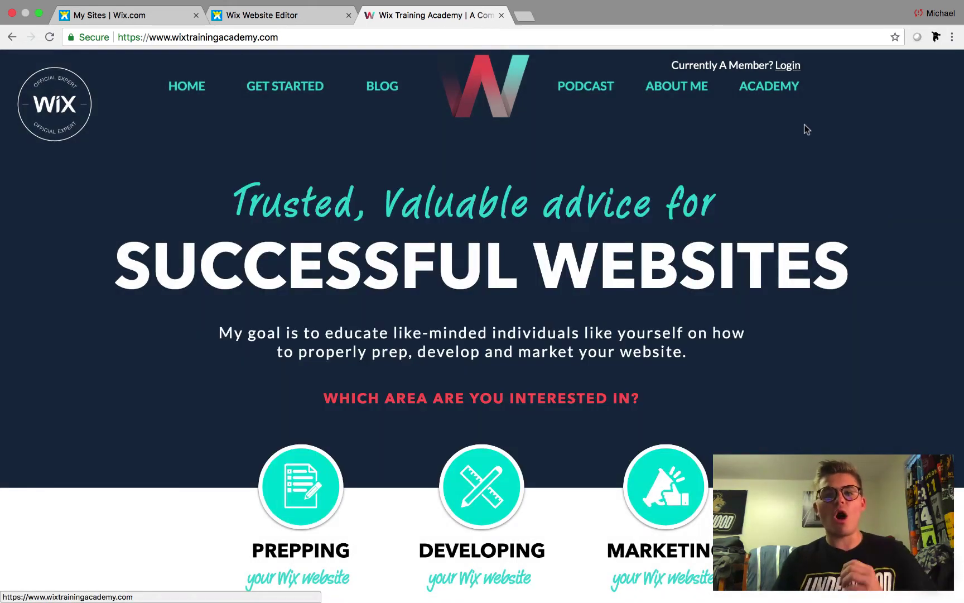
click(792, 100)
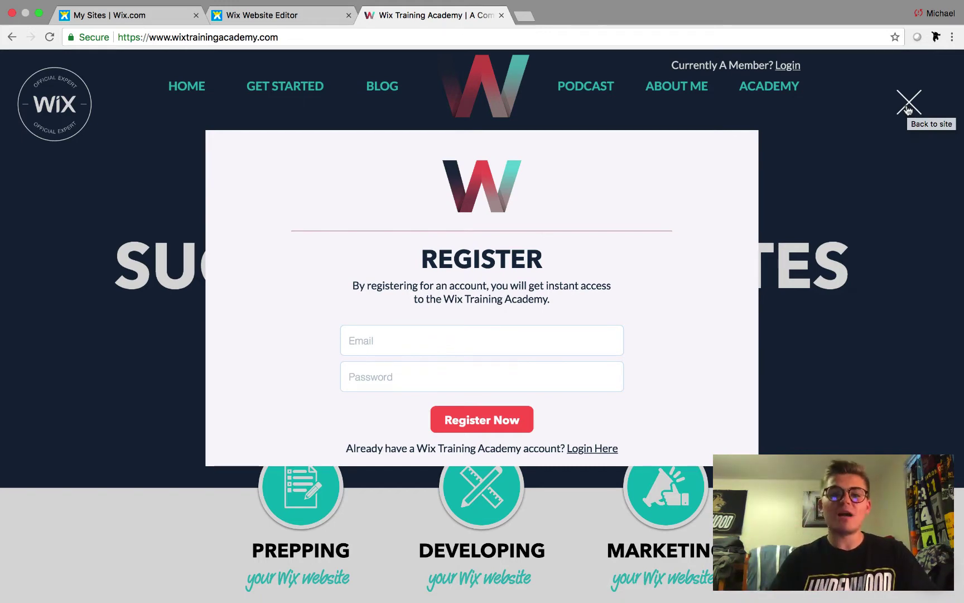
click(909, 109)
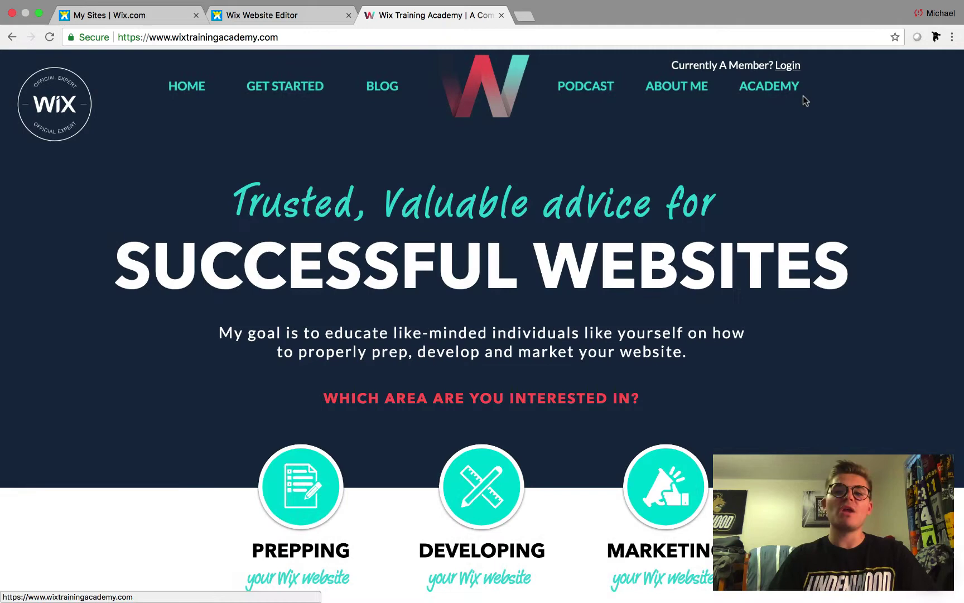
- Log in to the academy with the account email and password, retyping the mistyped password
click(789, 68)
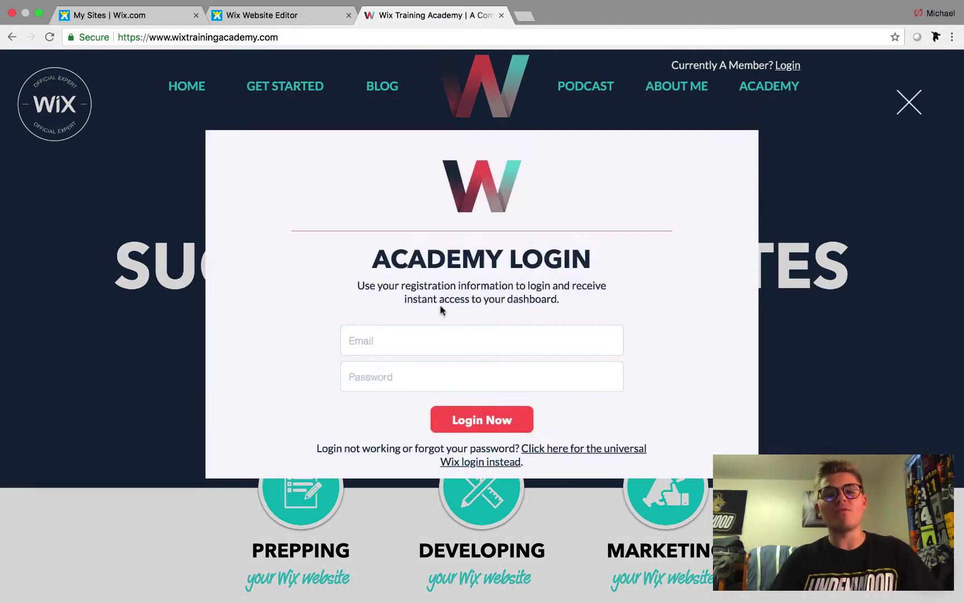
click(424, 339)
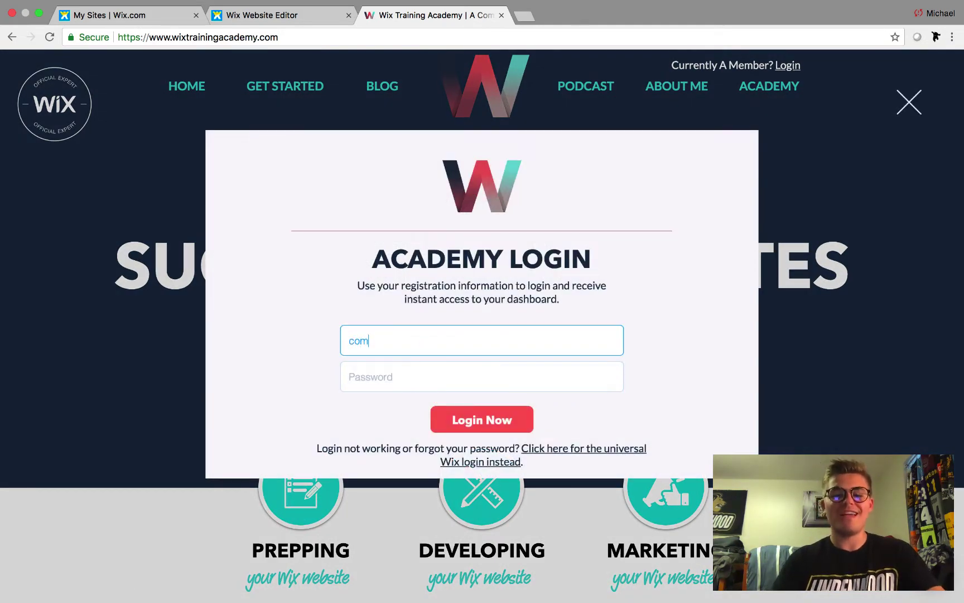
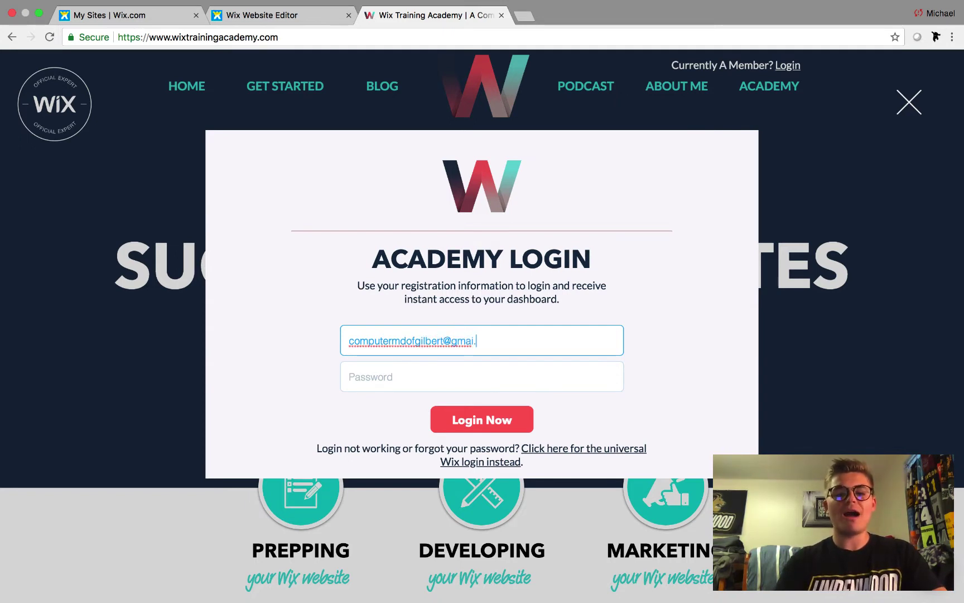
key(Tab)
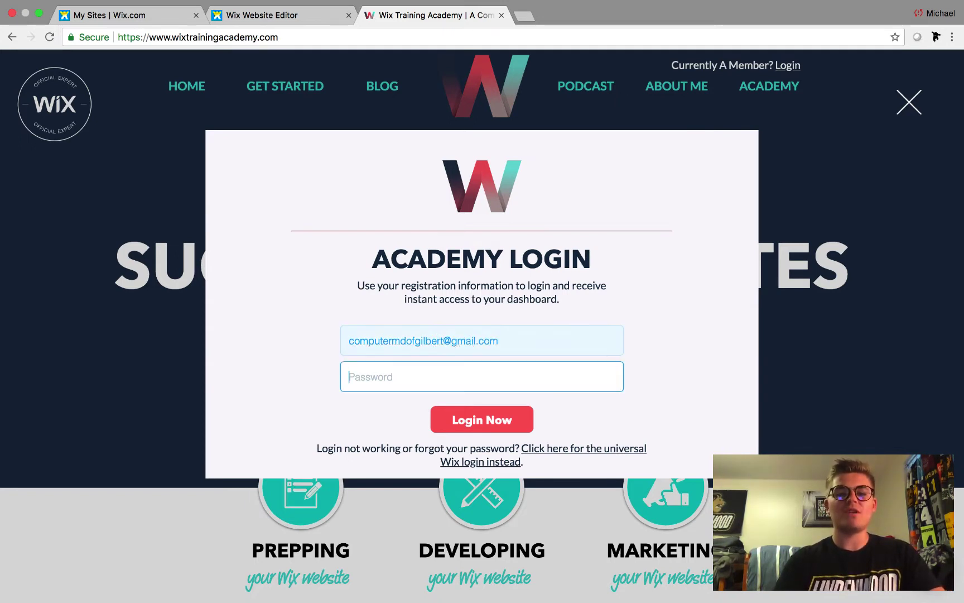
text(••••••••••••••)
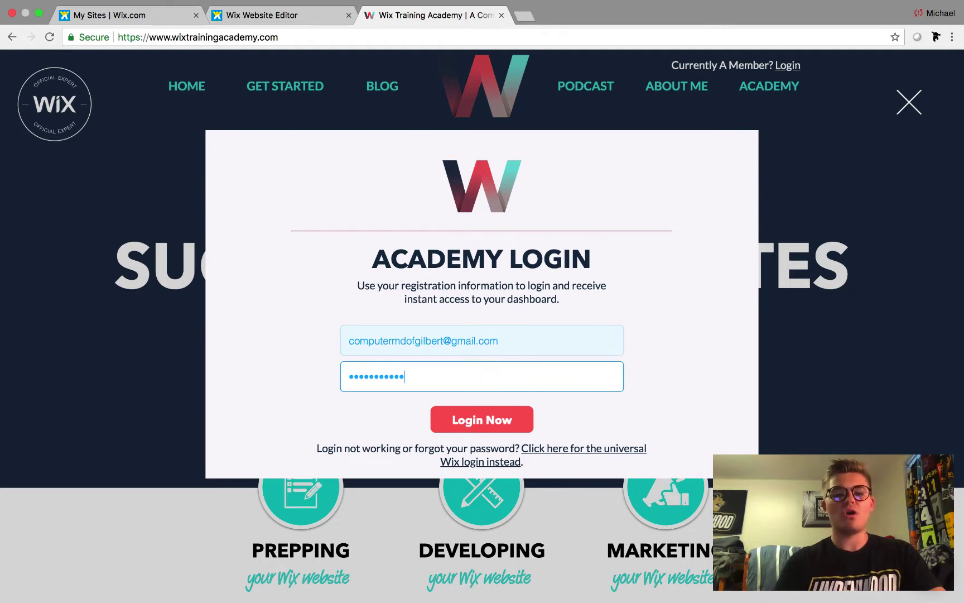
click(502, 428)
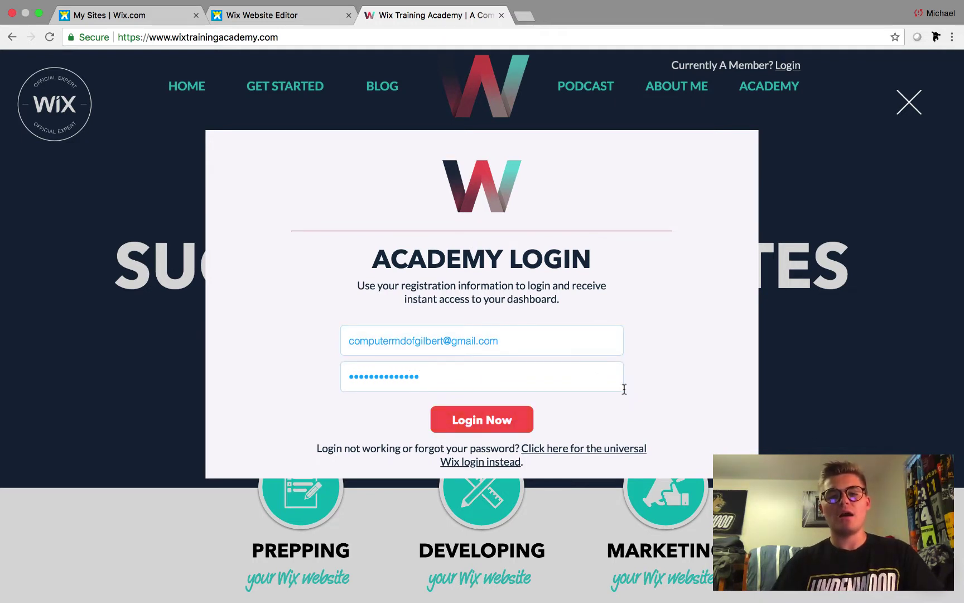
click(447, 379)
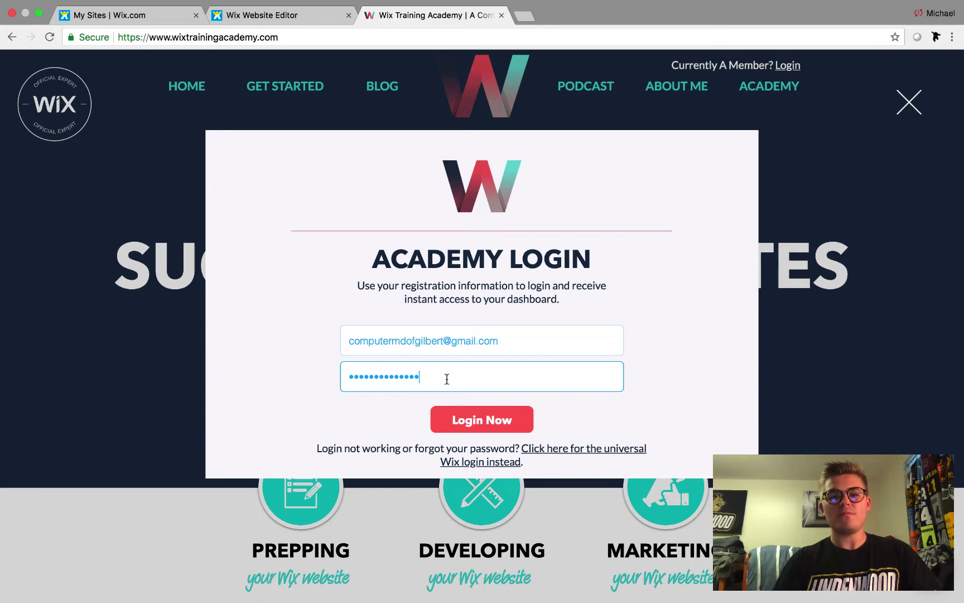
key(BackSpace)
key(BackSpace)
key(BackSpace)
key(BackSpace)
key(BackSpace)
key(BackSpace)
key(BackSpace)
key(BackSpace)
key(BackSpace)
key(BackSpace)
key(BackSpace)
key(BackSpace)
key(BackSpace)
key(BackSpace)
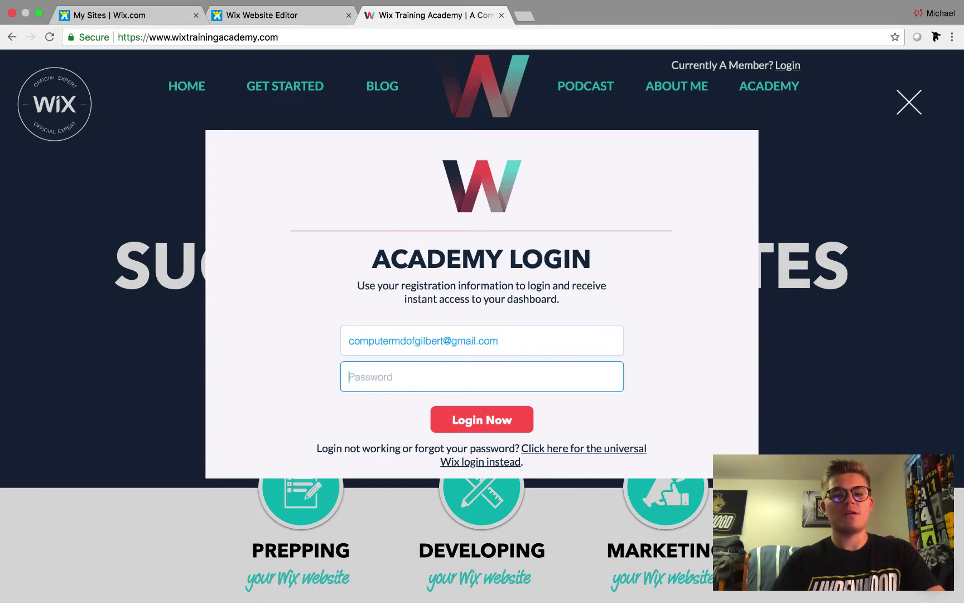
text(••••••••••••••)
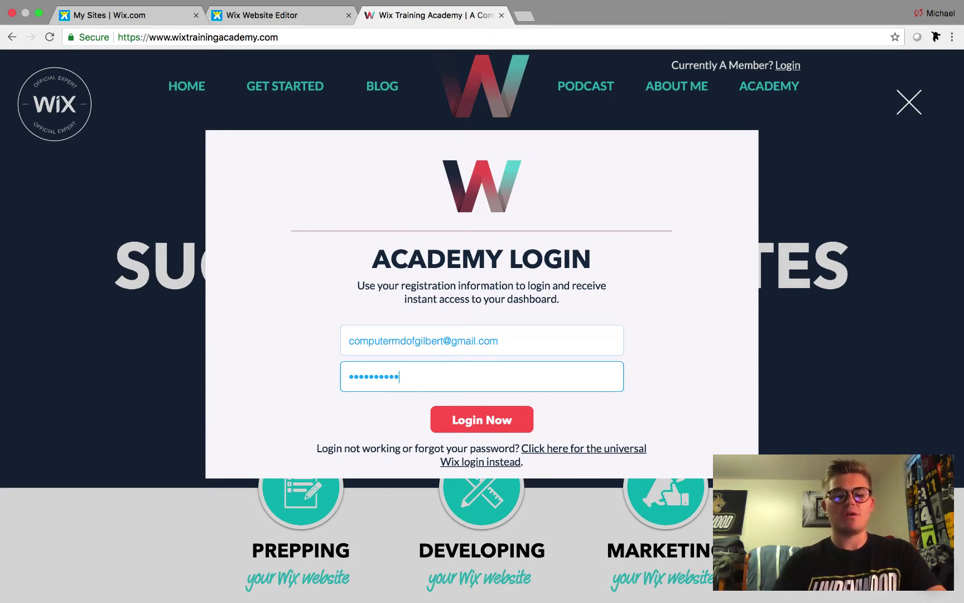
click(484, 423)
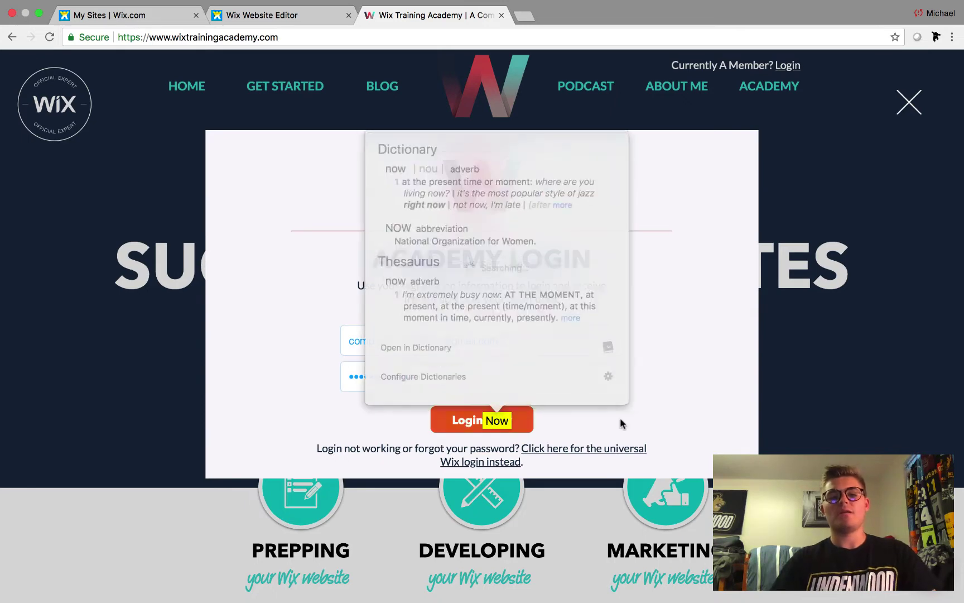
click(620, 418)
click(509, 422)
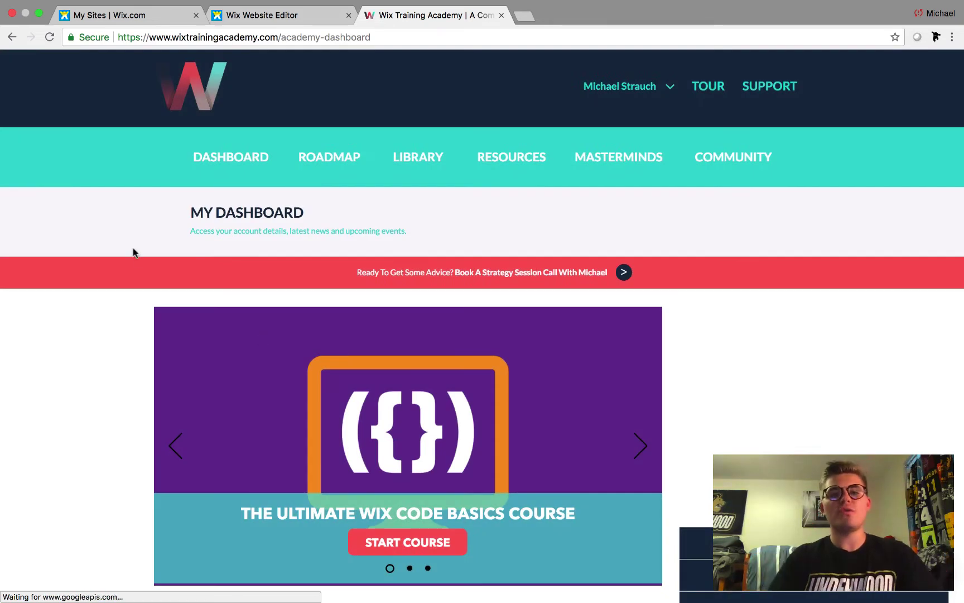
- Select the full Custom Registration Lightbox code in Code Snippets, then return to the editor
scroll(132, 253, down, 2)
scroll(134, 252, up, 3)
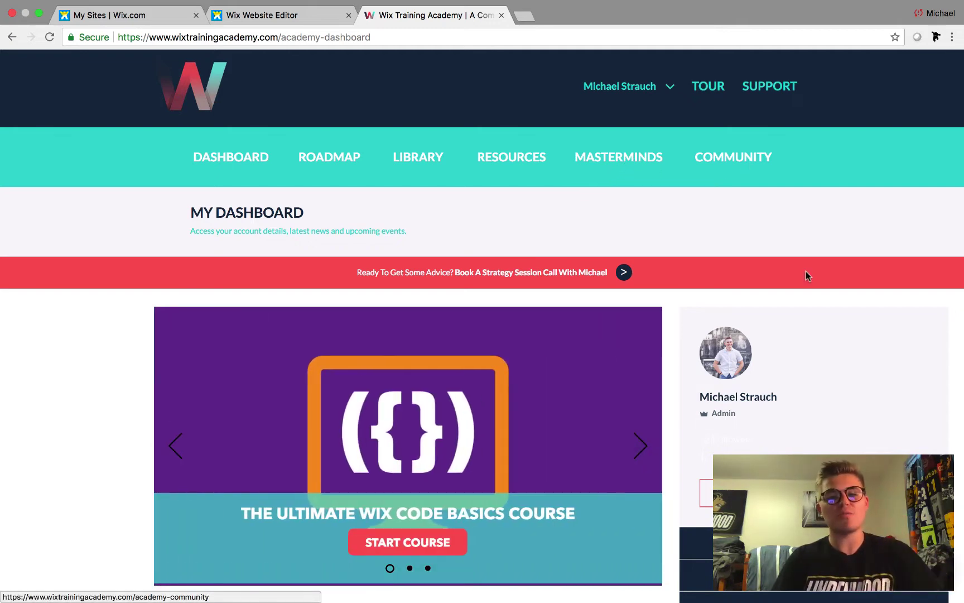
scroll(806, 272, down, 3)
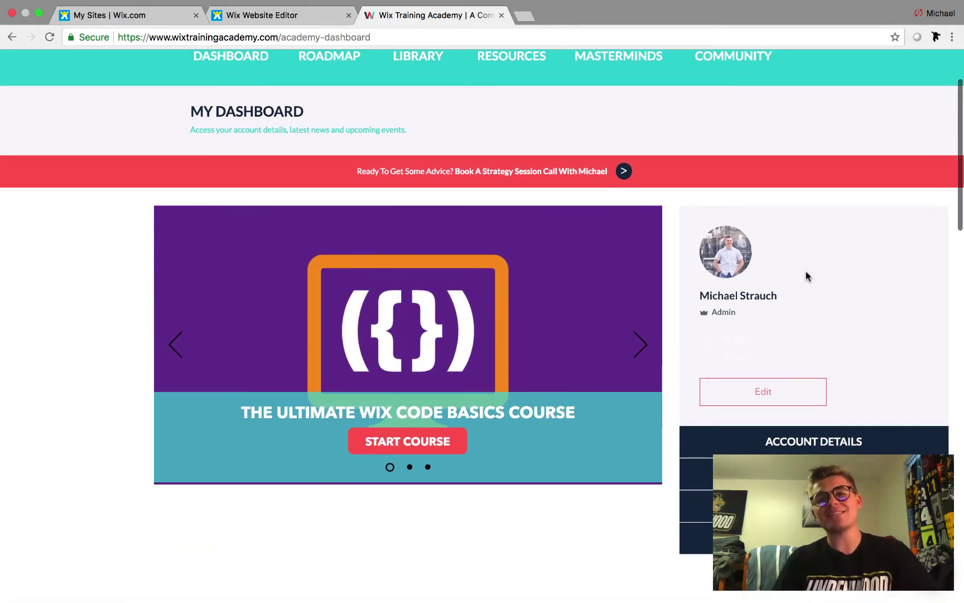
scroll(880, 295, down, 1)
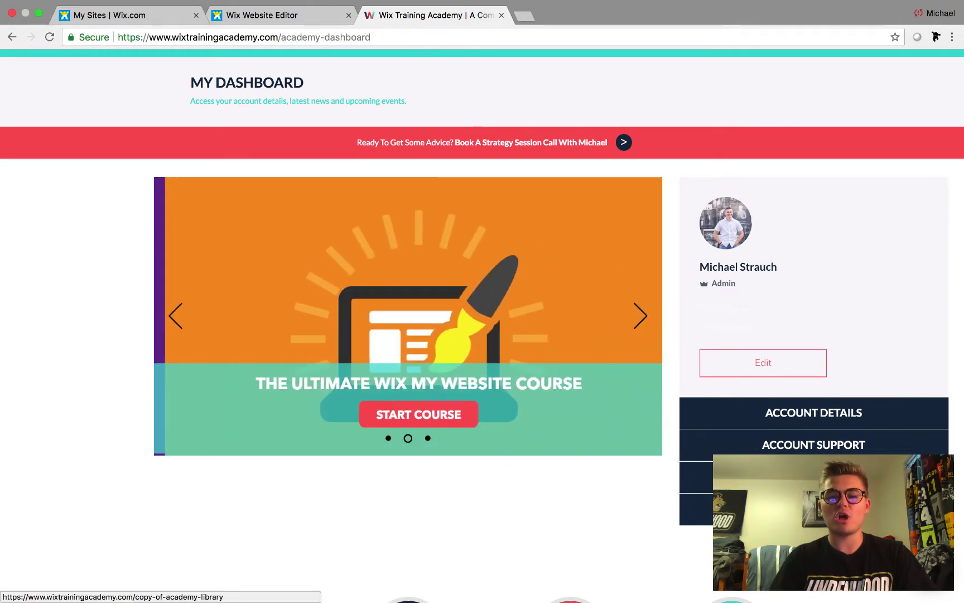
click(813, 477)
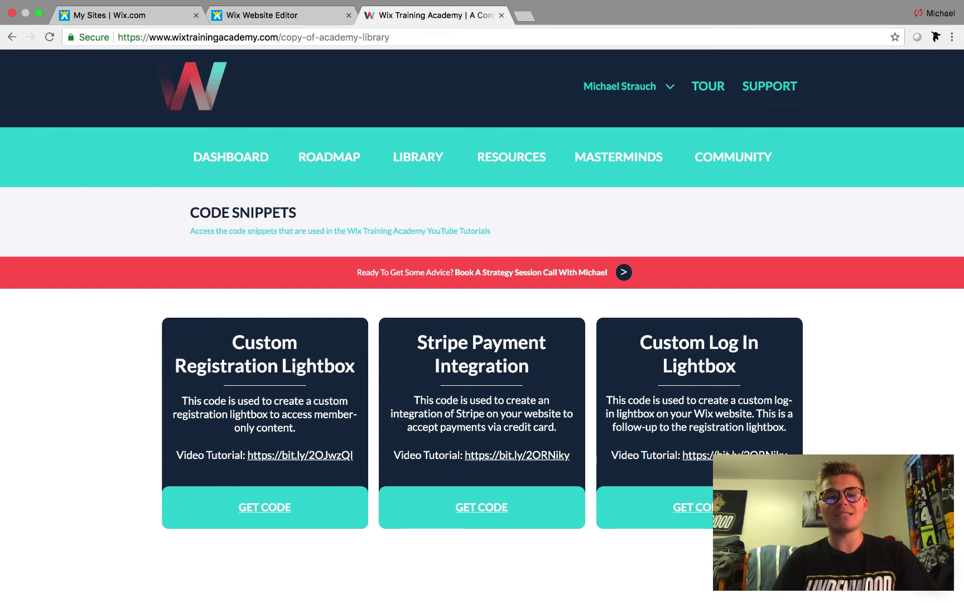
click(270, 508)
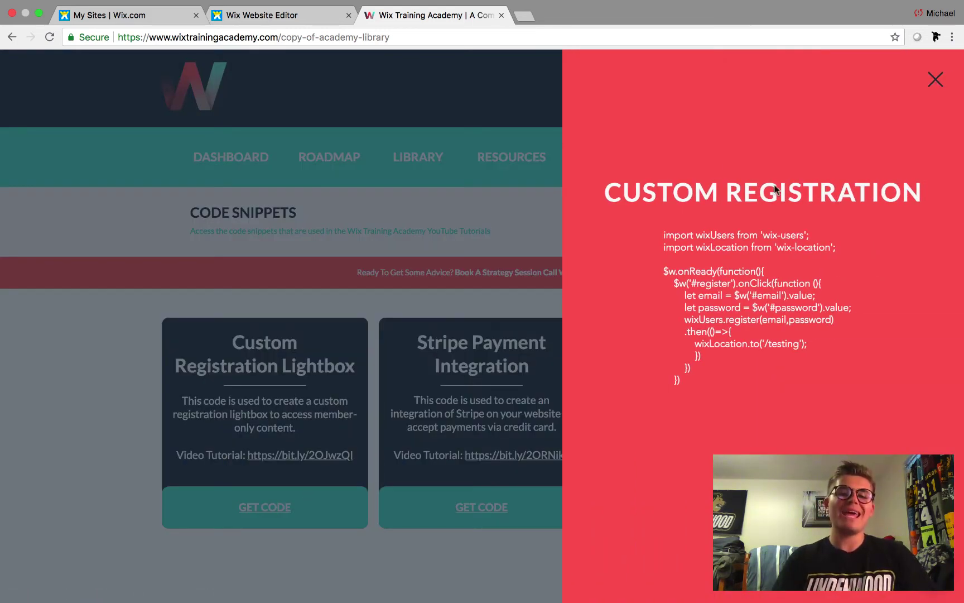
drag(682, 381, 664, 229)
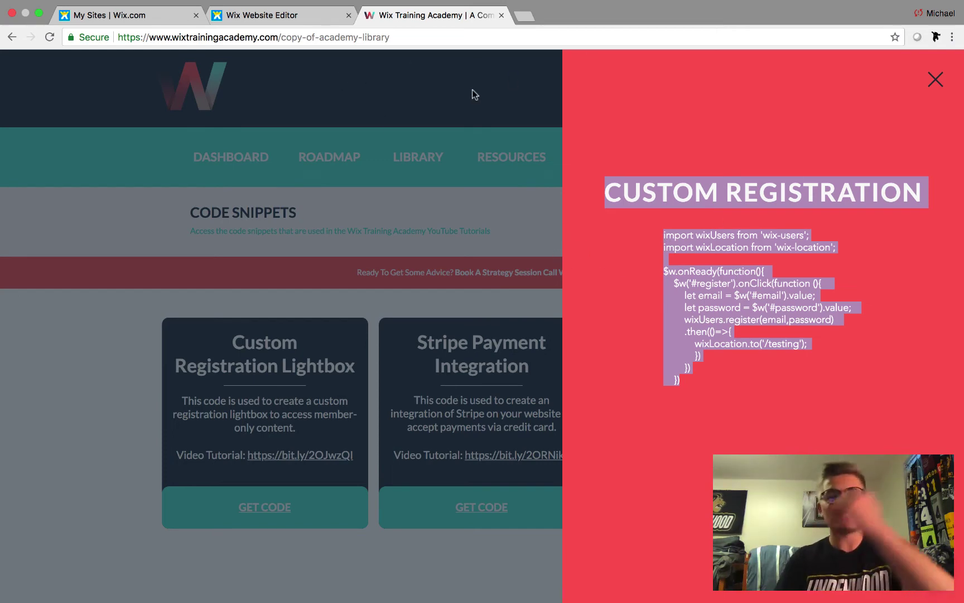
click(269, 19)
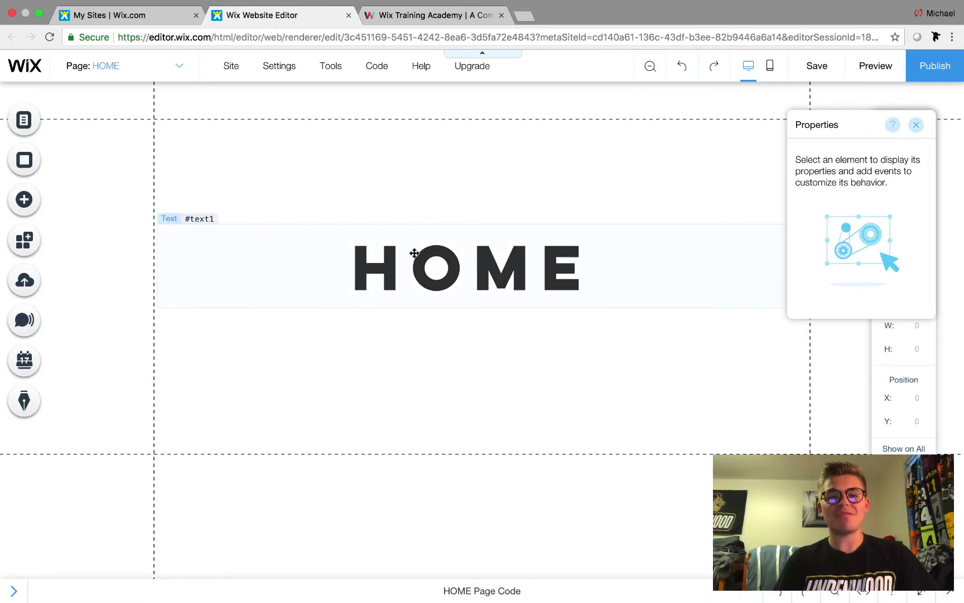
- Switch to the TESTING page with its HOME button, then go back to HOME
click(137, 69)
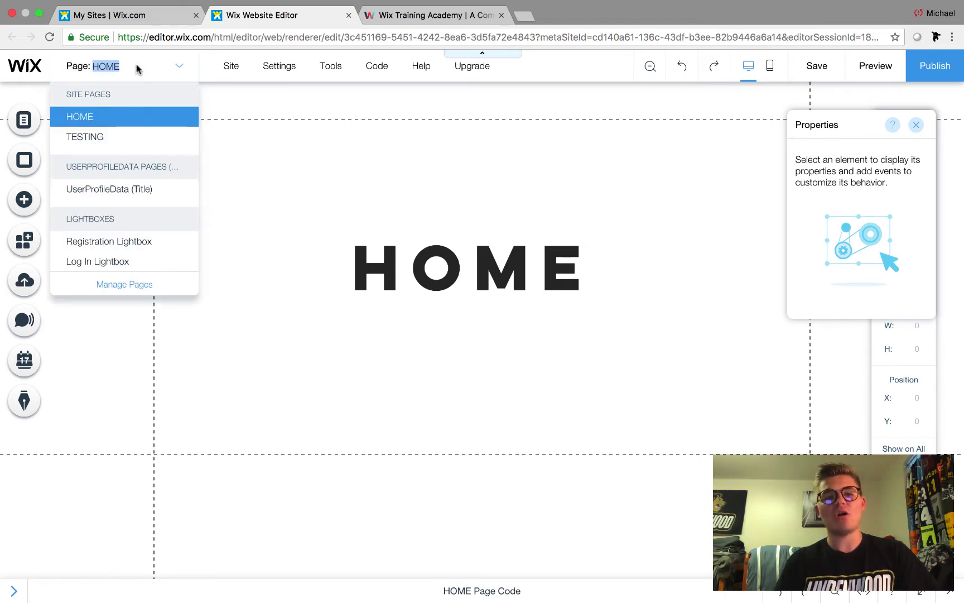
click(122, 139)
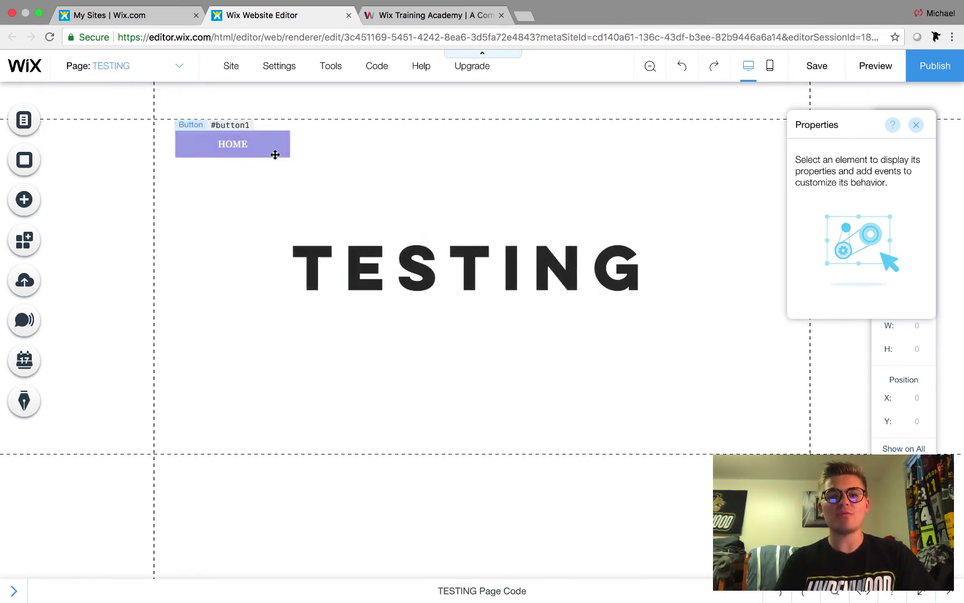
click(157, 68)
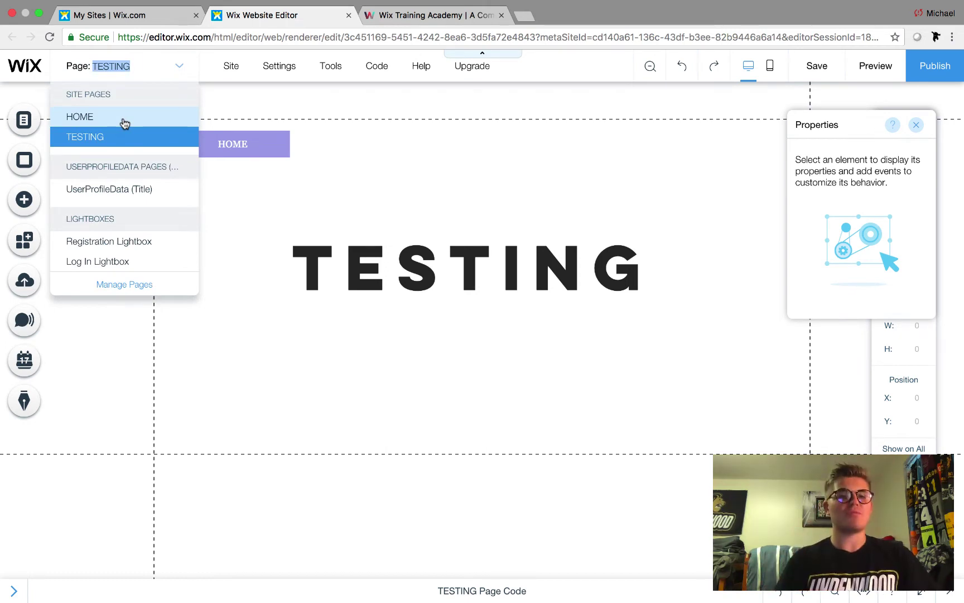
click(123, 121)
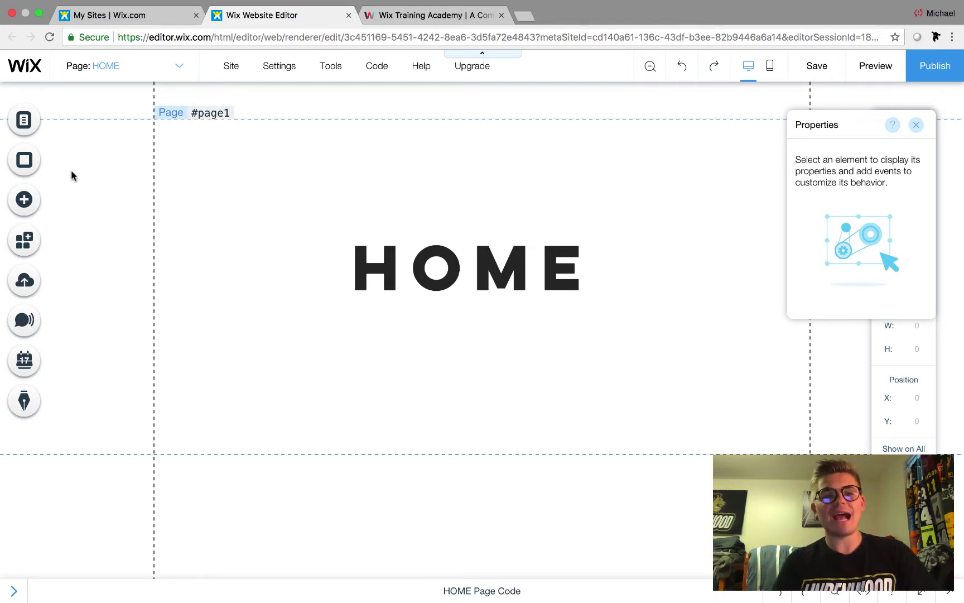
click(24, 119)
click(87, 190)
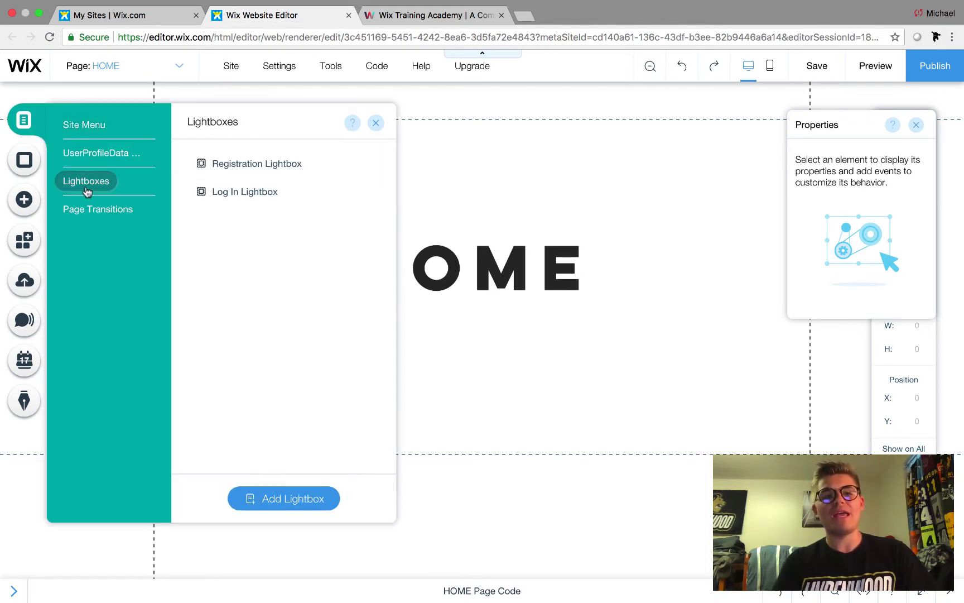
click(271, 164)
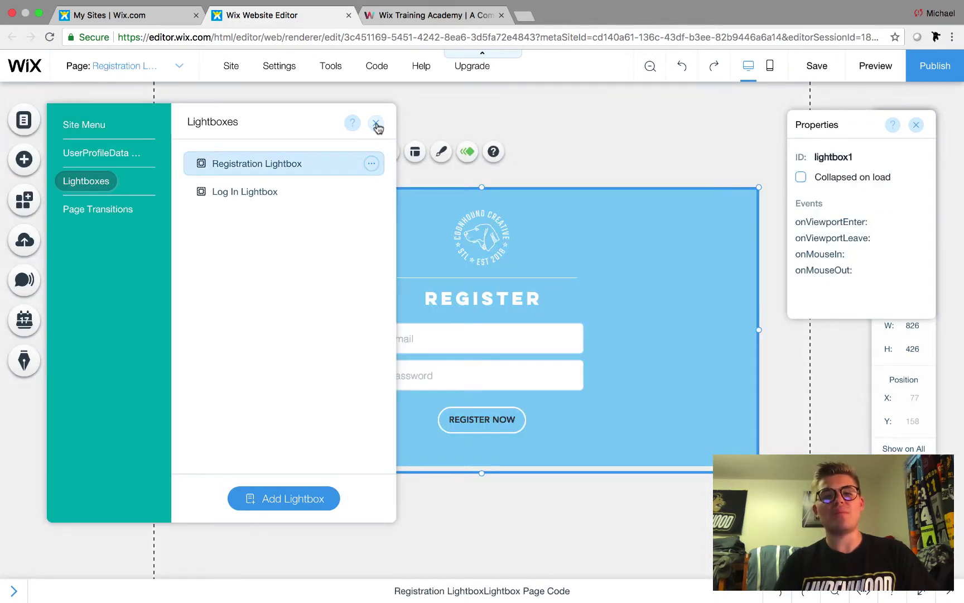
click(376, 123)
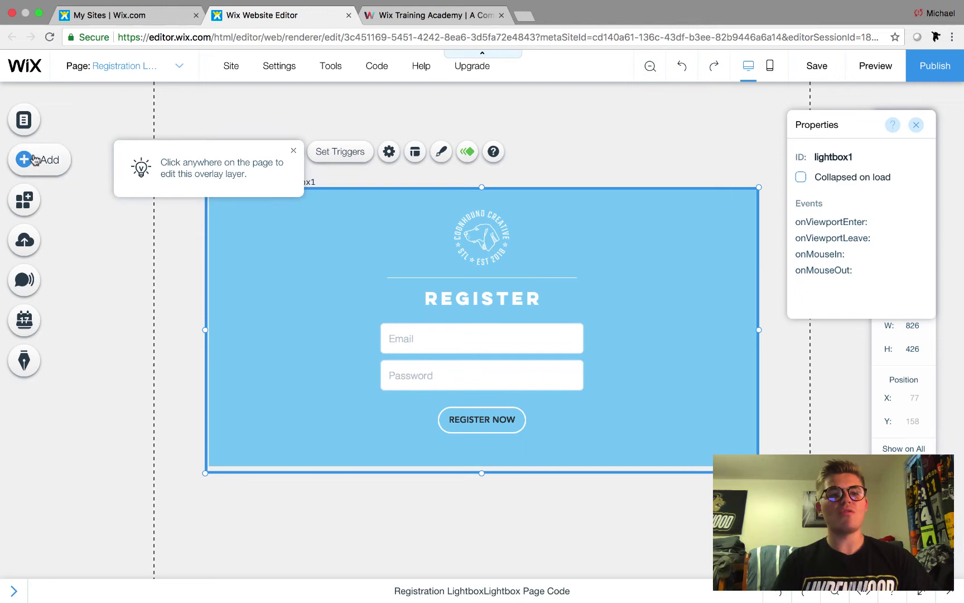
click(34, 160)
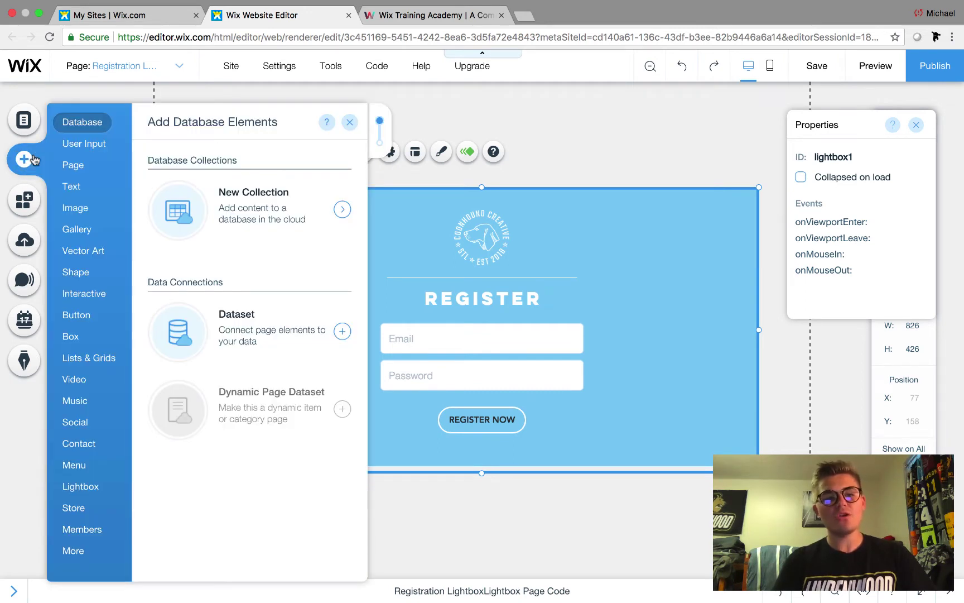
click(78, 443)
click(93, 488)
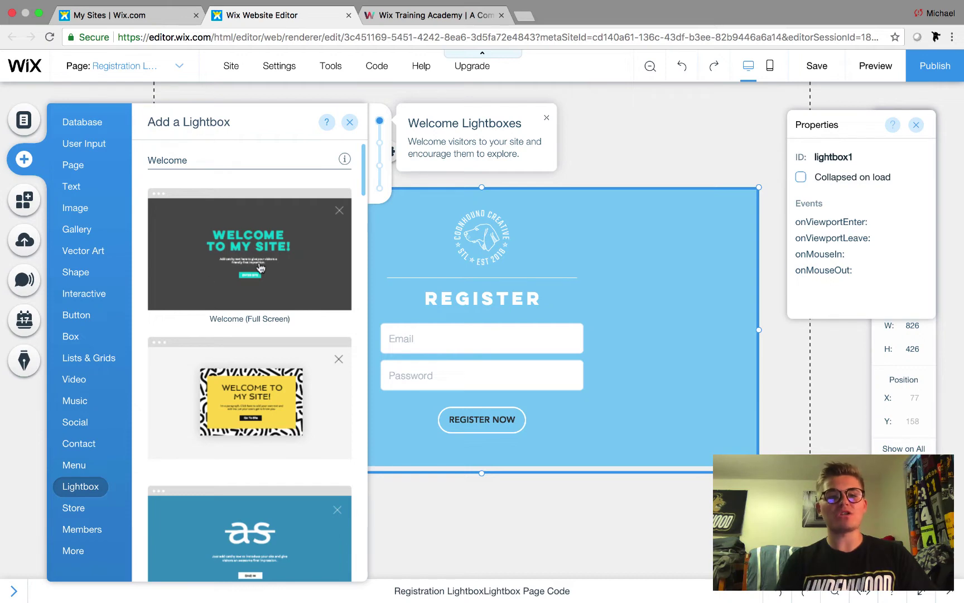
click(351, 122)
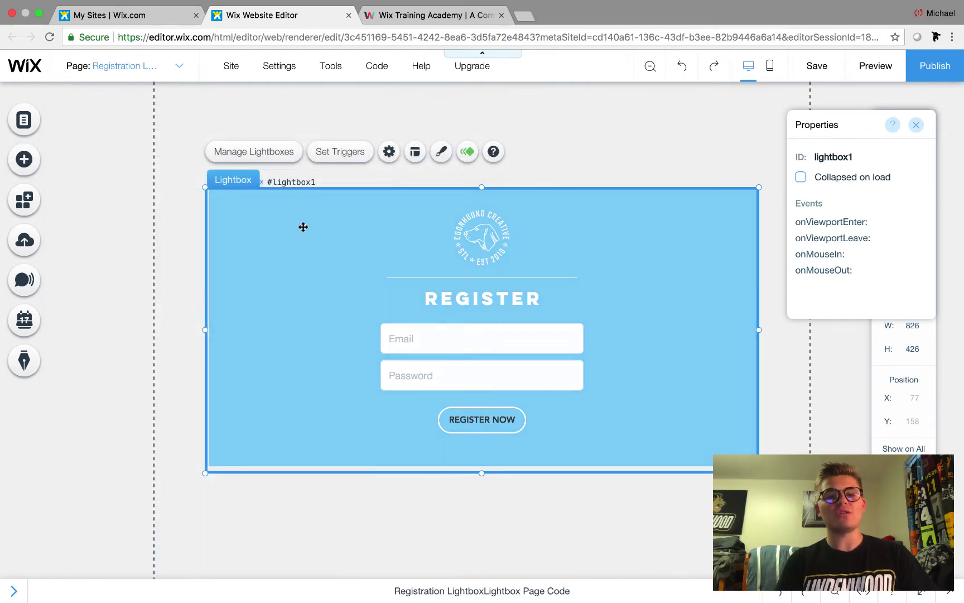
click(239, 236)
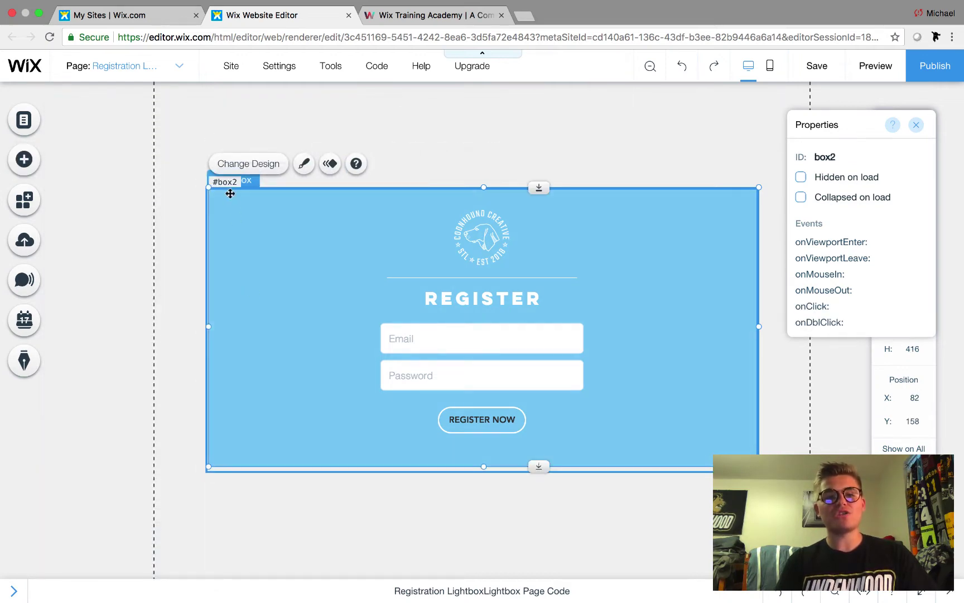
click(249, 184)
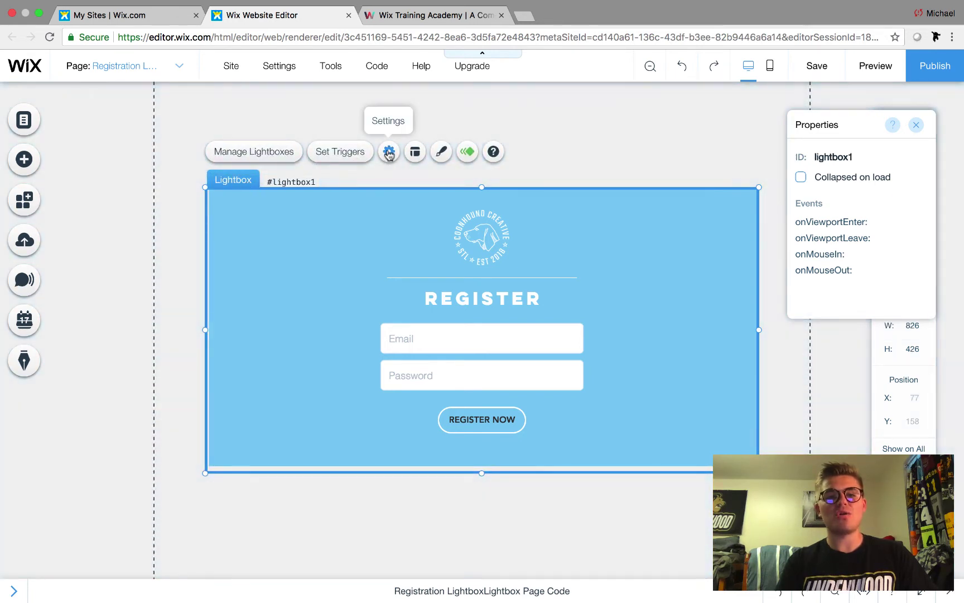
click(389, 152)
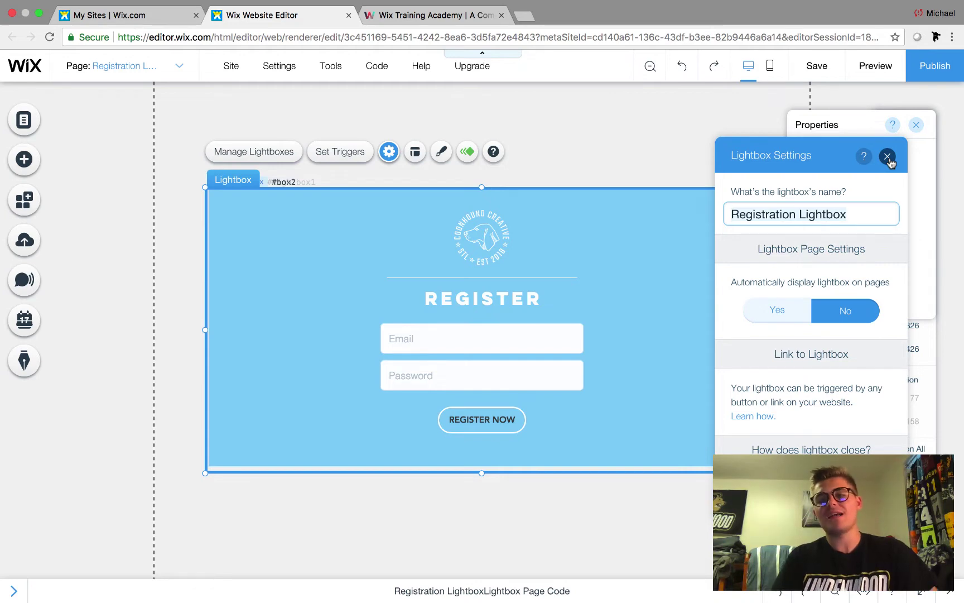
click(888, 157)
click(492, 246)
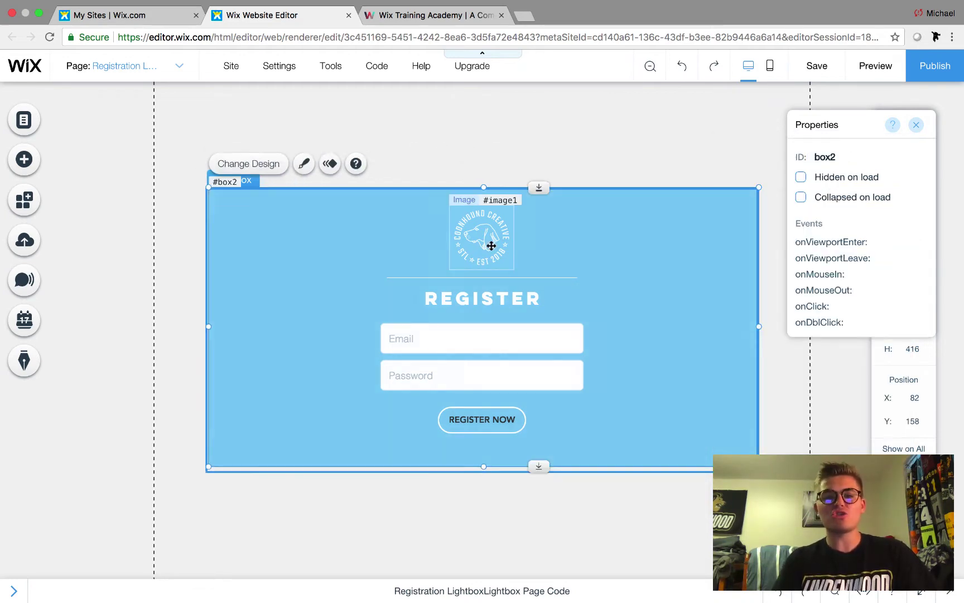
click(491, 246)
click(693, 233)
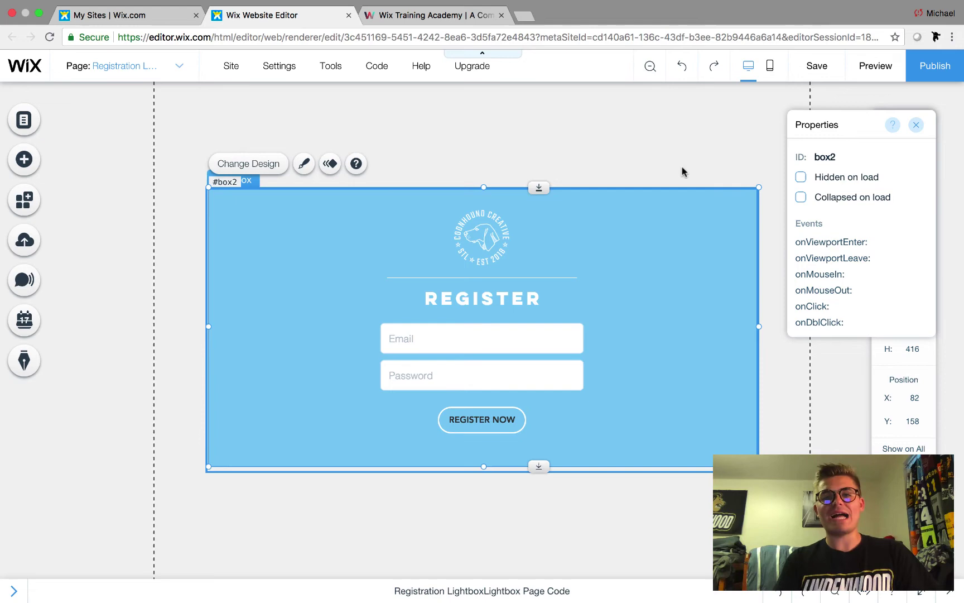
click(426, 15)
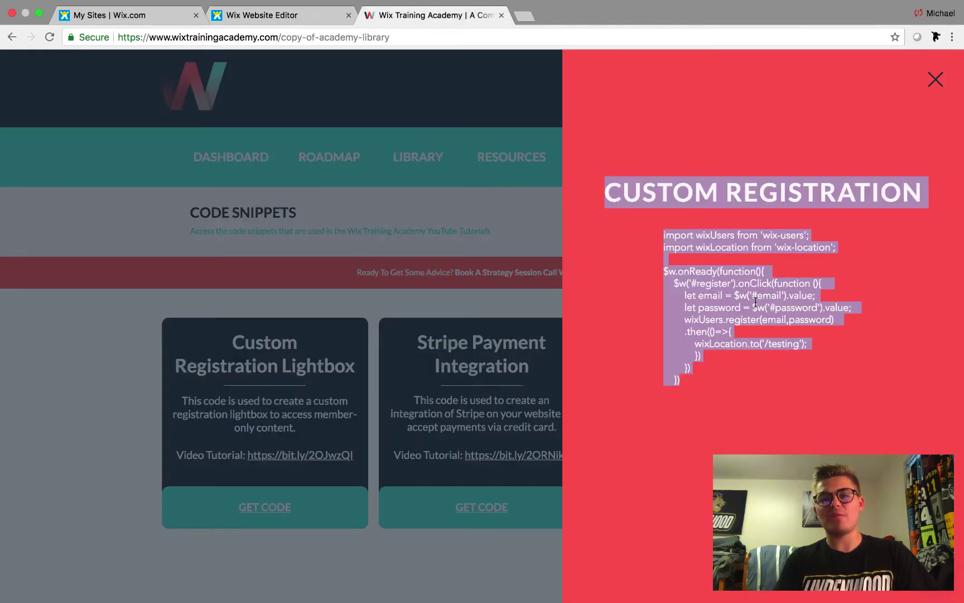
click(756, 301)
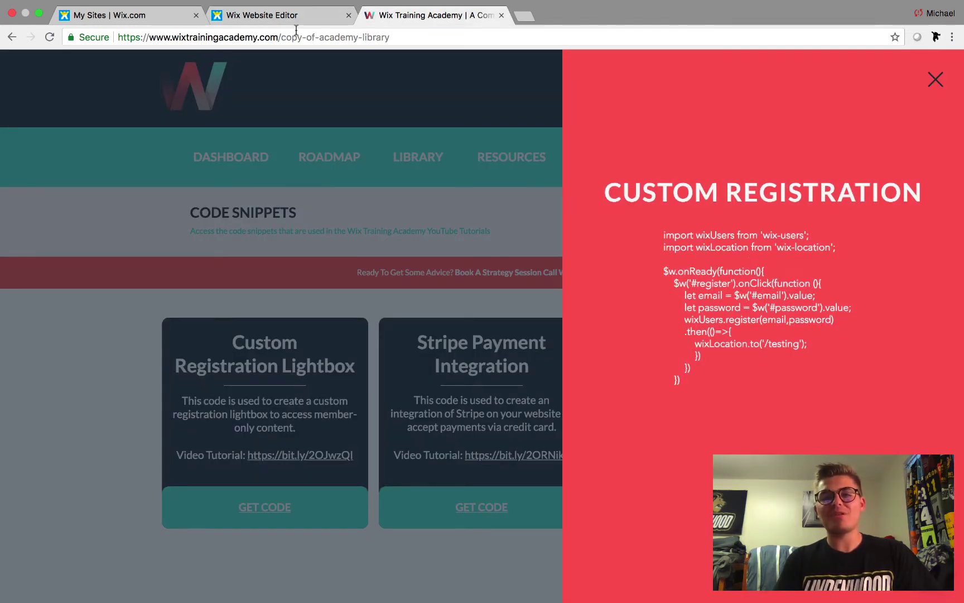
click(279, 13)
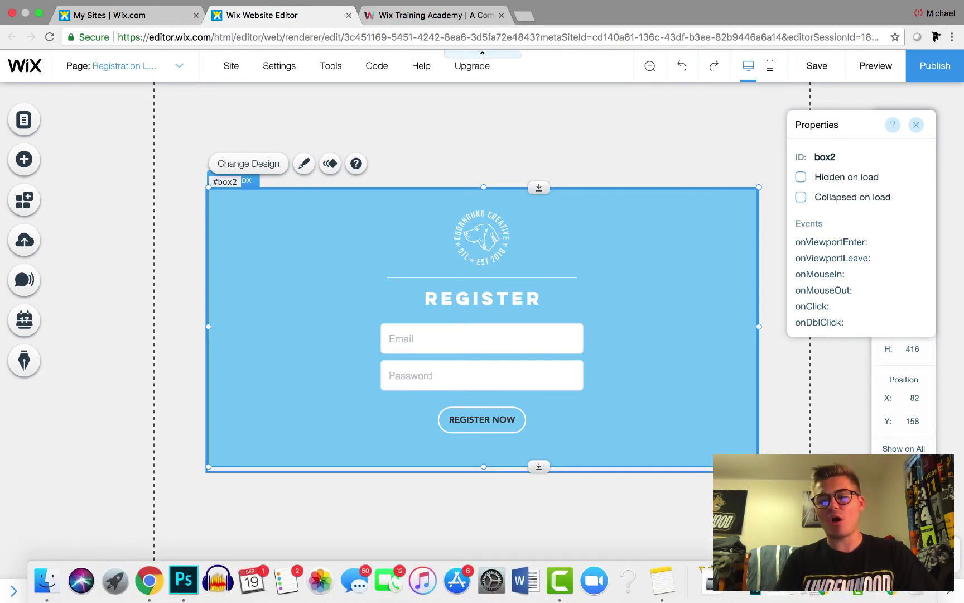
- Open the lightbox's Page Code panel and check the Email and Password field IDs
click(455, 593)
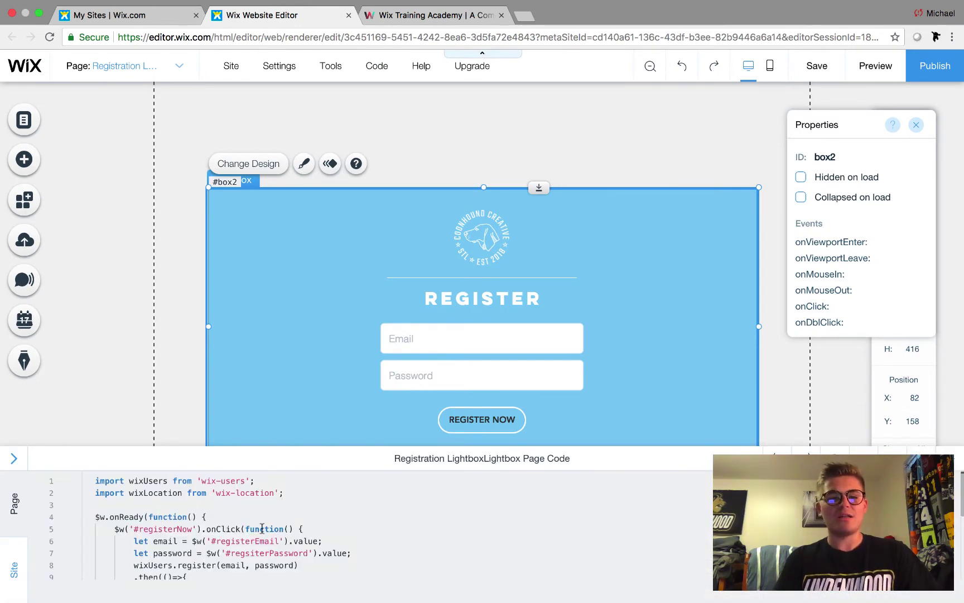
scroll(262, 527, down, 1)
scroll(265, 525, up, 1)
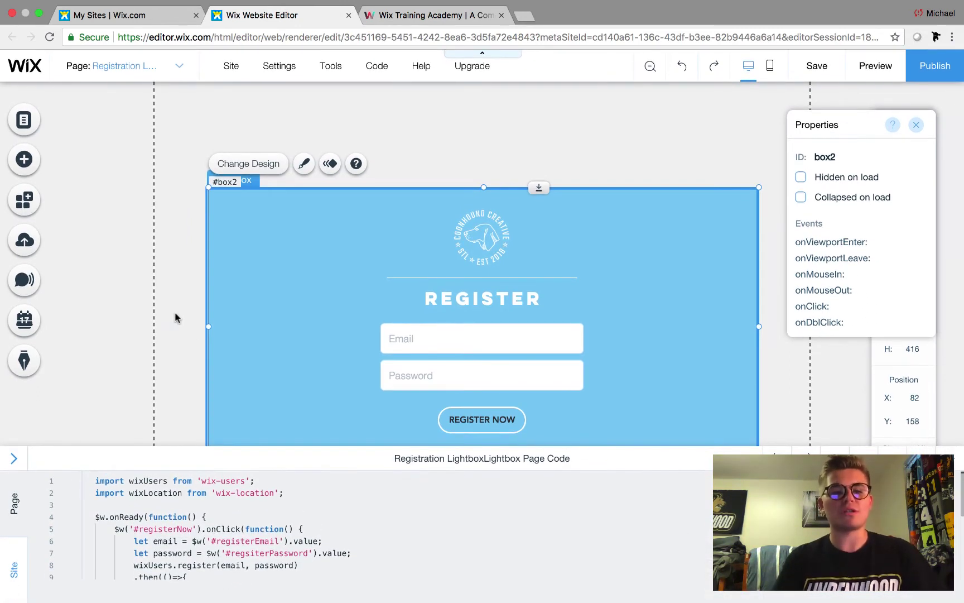
scroll(189, 411, down, 3)
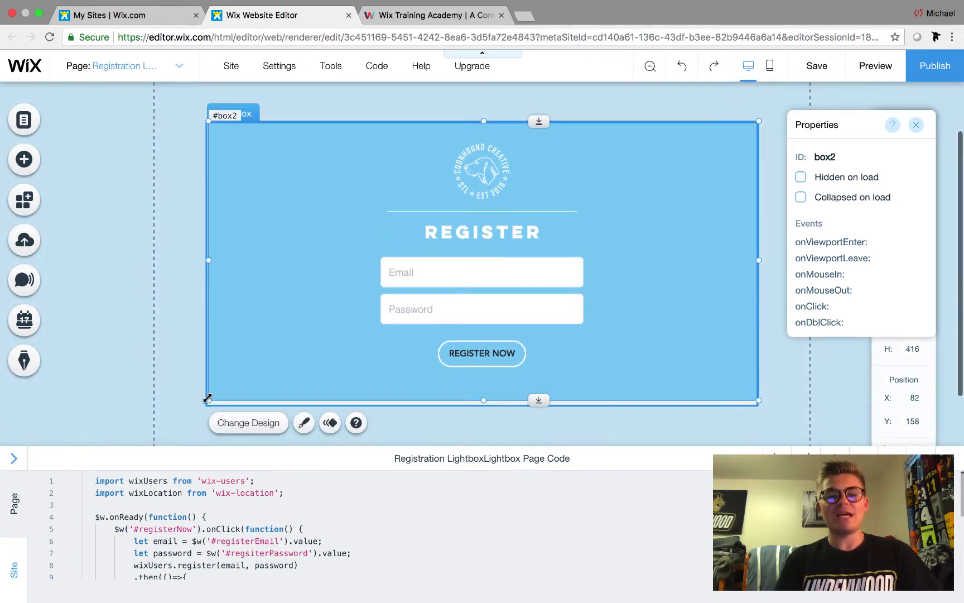
click(433, 278)
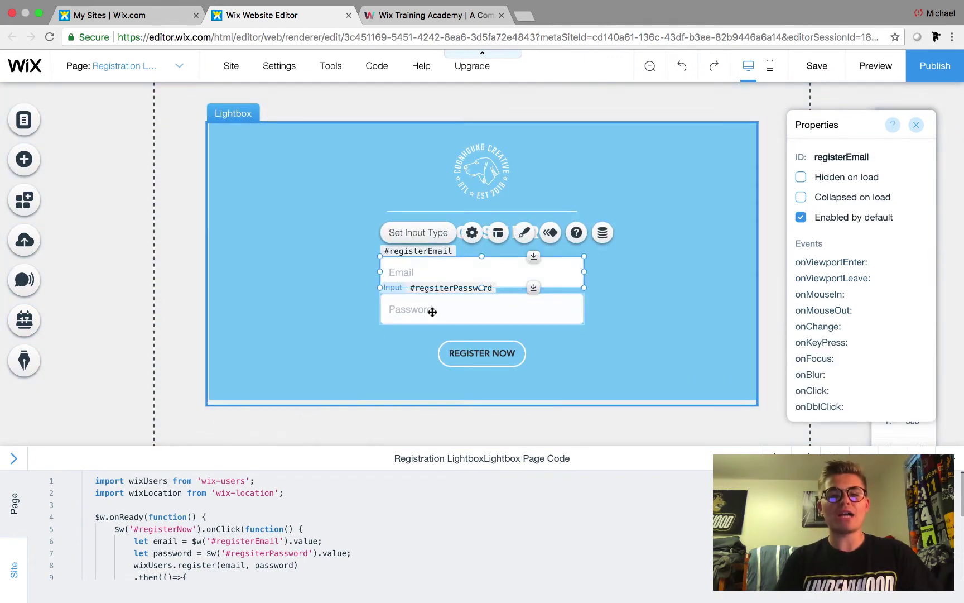
click(431, 310)
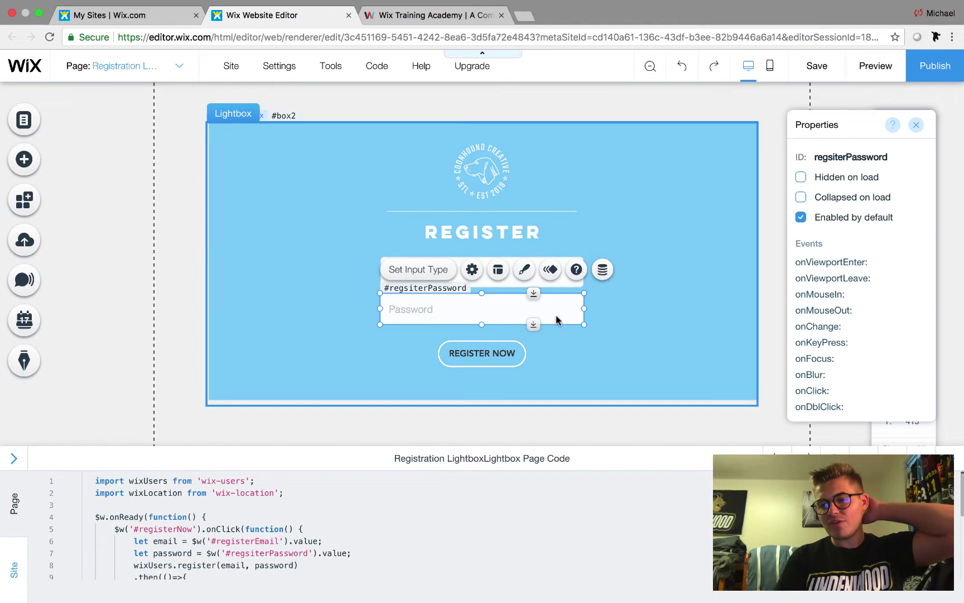
- Delete the Email field, Password field and Register Now button from the lightbox
click(523, 279)
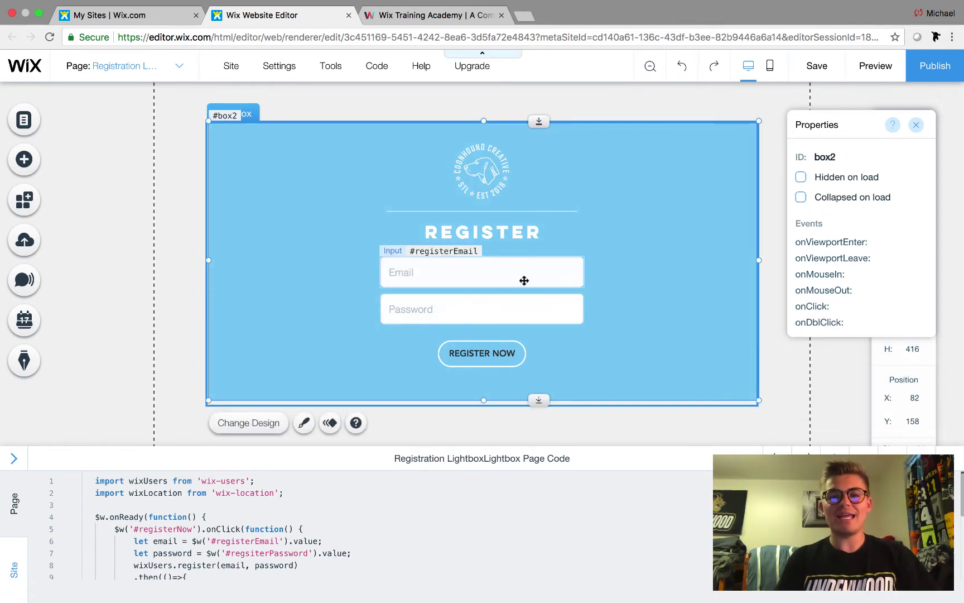
click(523, 279)
click(498, 293)
click(491, 308)
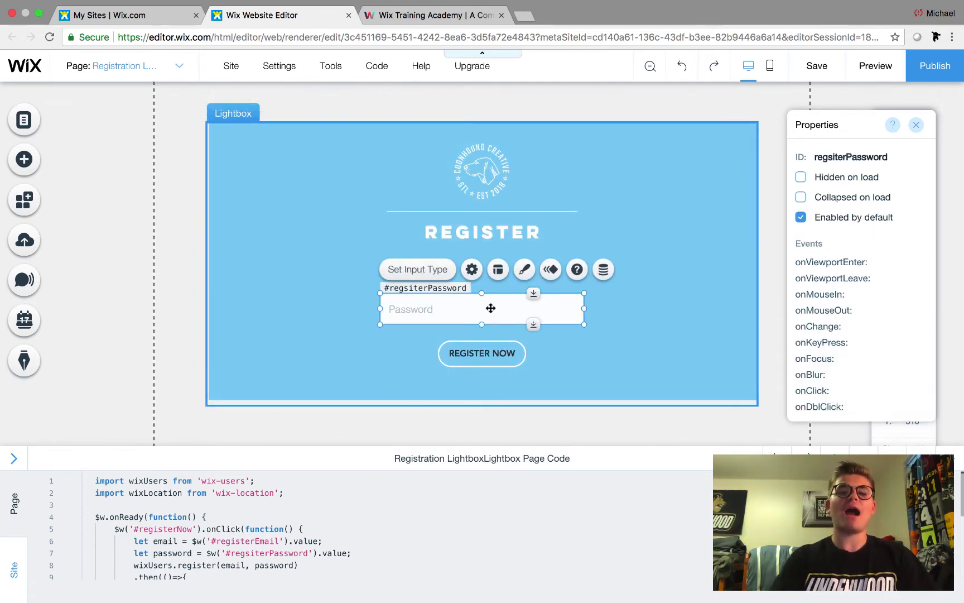
click(484, 336)
click(483, 352)
click(481, 355)
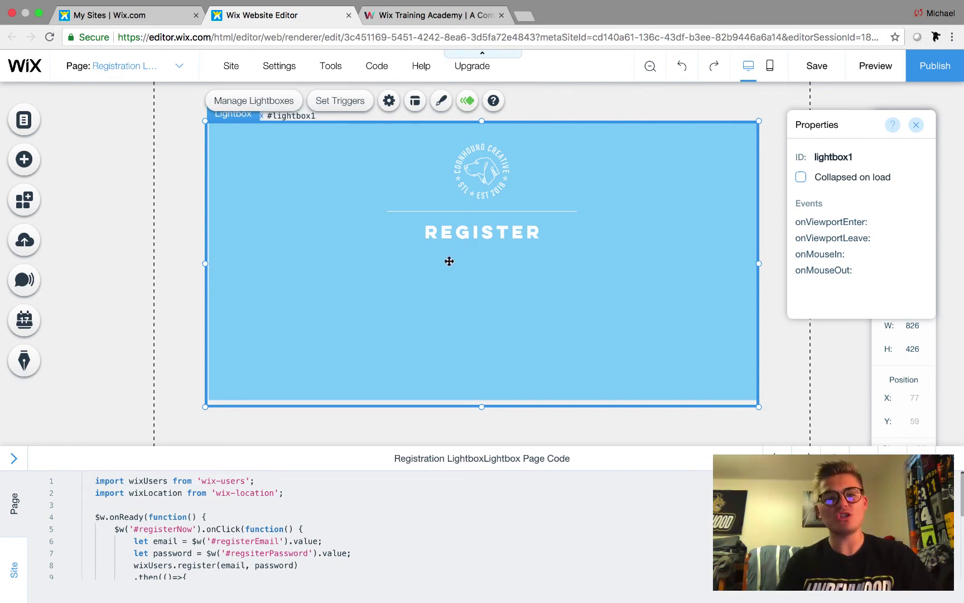
- Add a Level of Education text input under REGISTER and duplicate it below
click(26, 161)
click(85, 144)
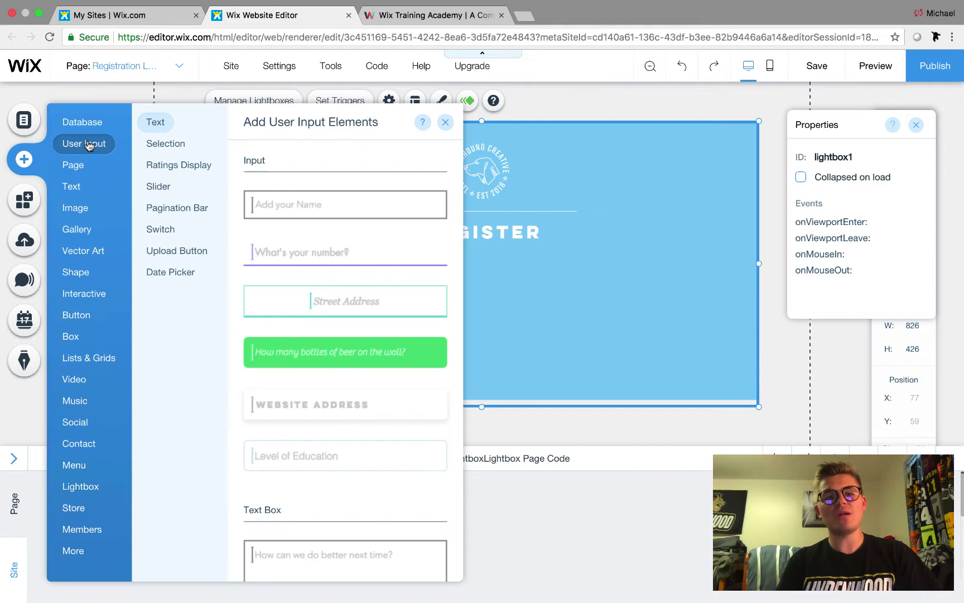
scroll(335, 282, down, 1)
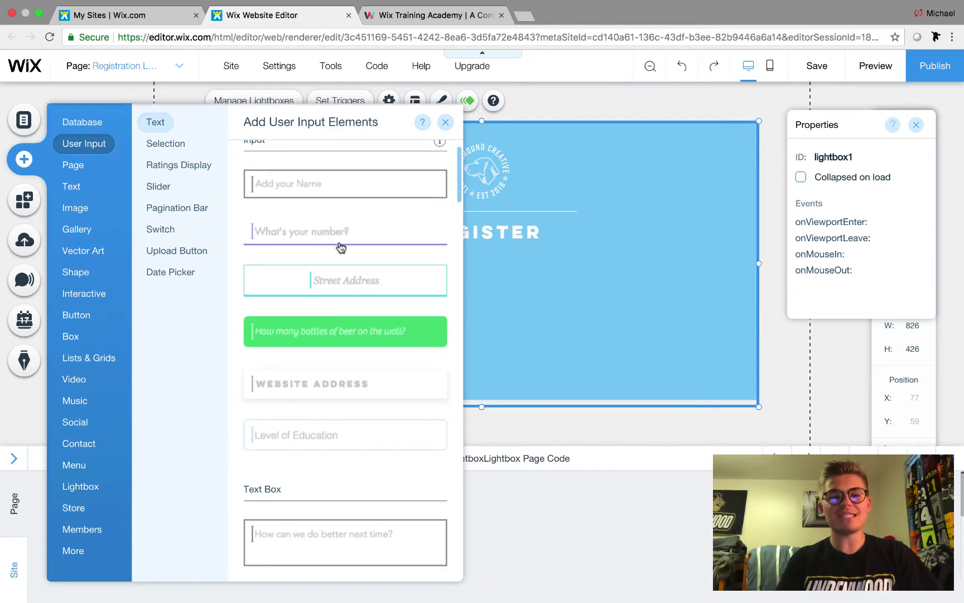
click(333, 437)
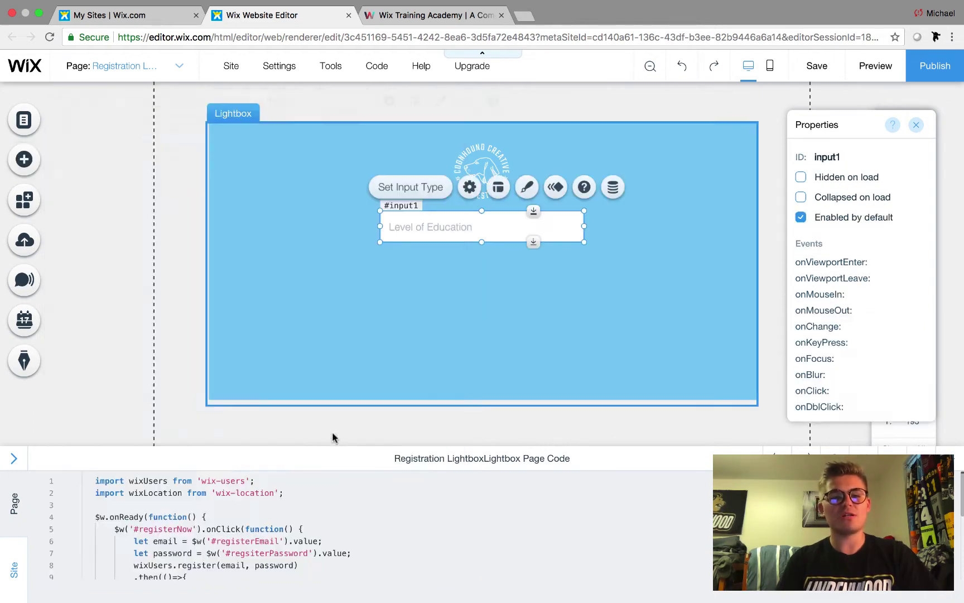
drag(476, 228, 460, 302)
key(super+d)
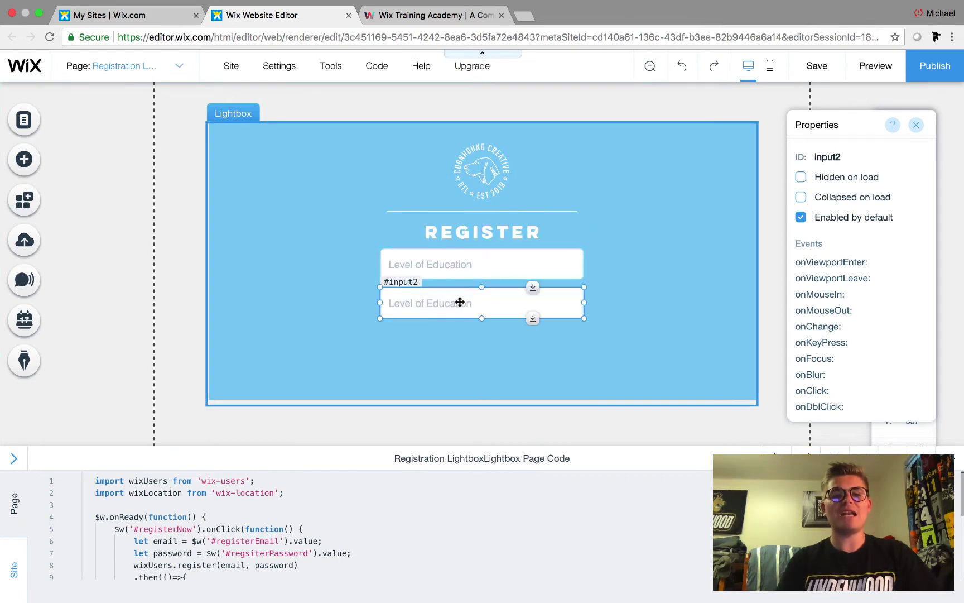
click(295, 310)
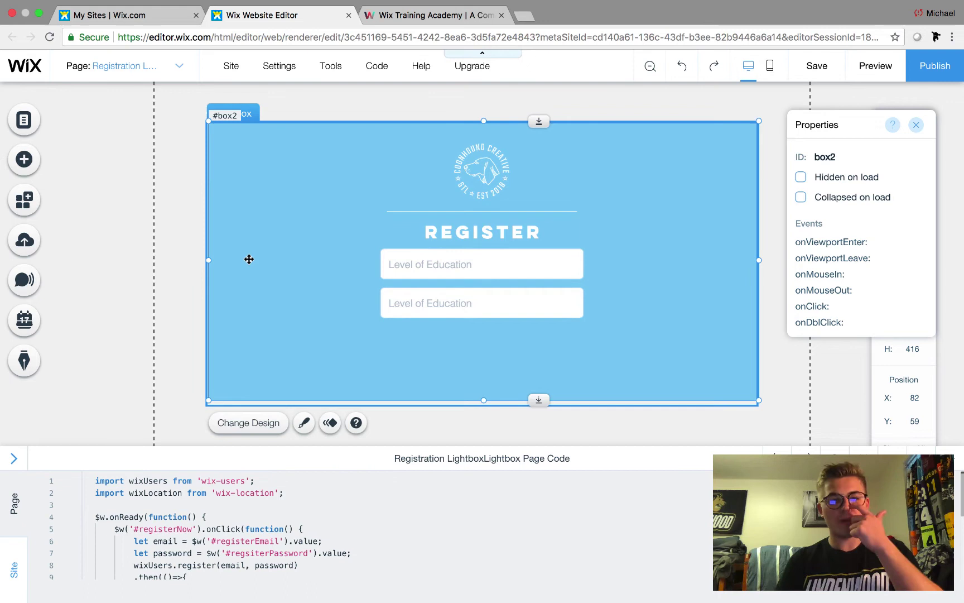
click(437, 271)
drag(437, 272, 467, 295)
click(474, 336)
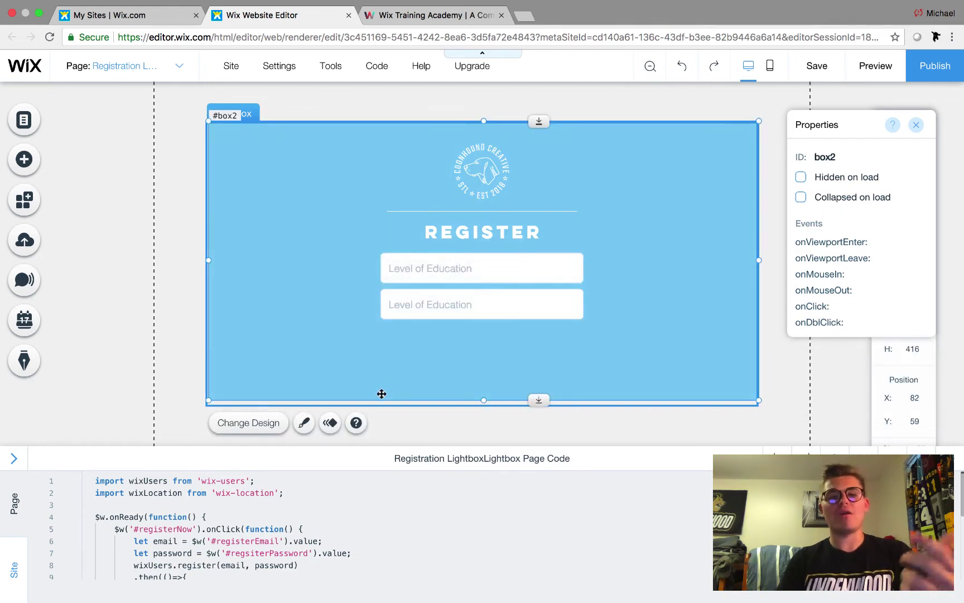
- Add a button beneath the two input fields in the lightbox
click(24, 162)
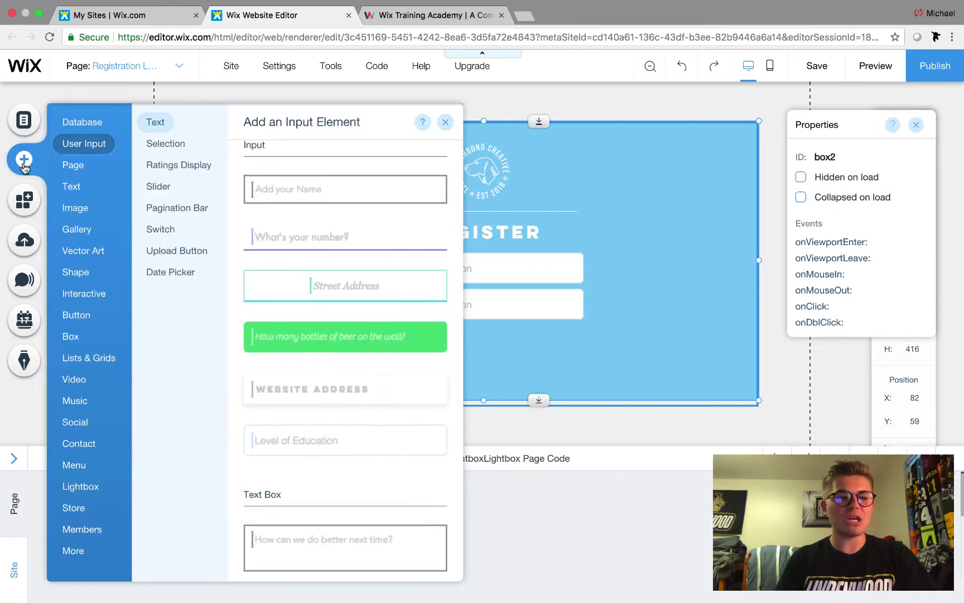
click(82, 315)
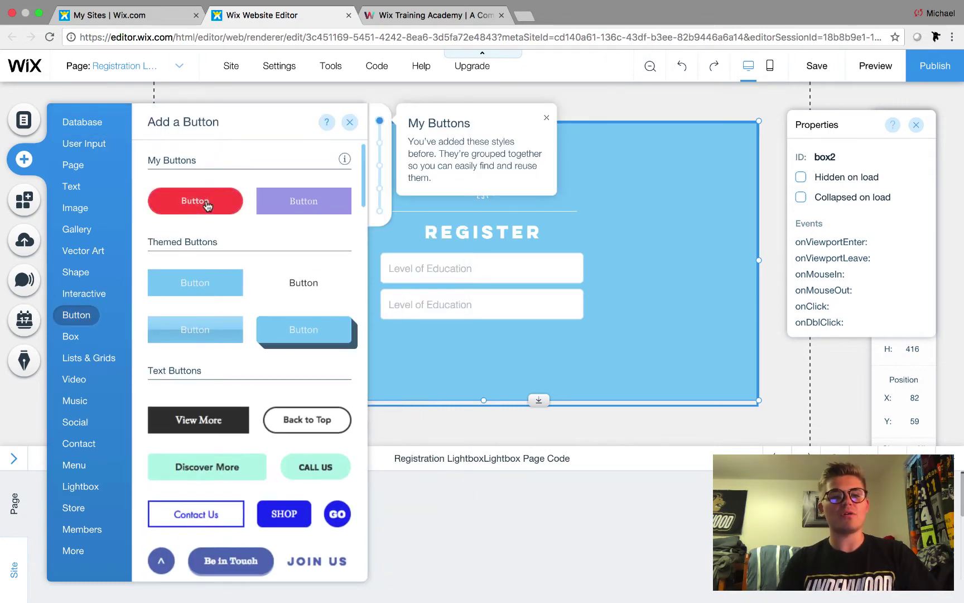
drag(201, 204, 472, 360)
click(631, 355)
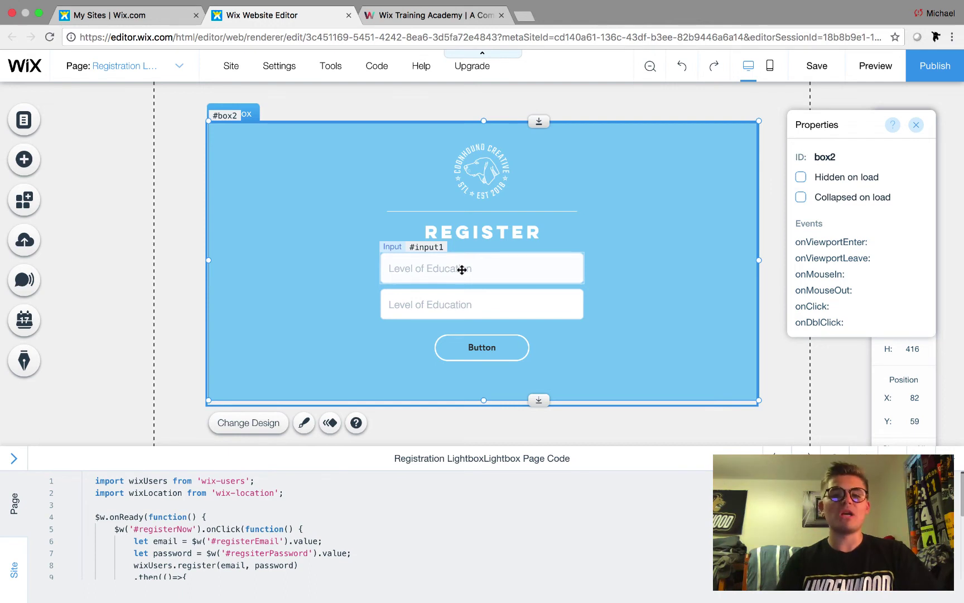
- Make the first field an Email-type input with 'Email' as its placeholder
click(462, 269)
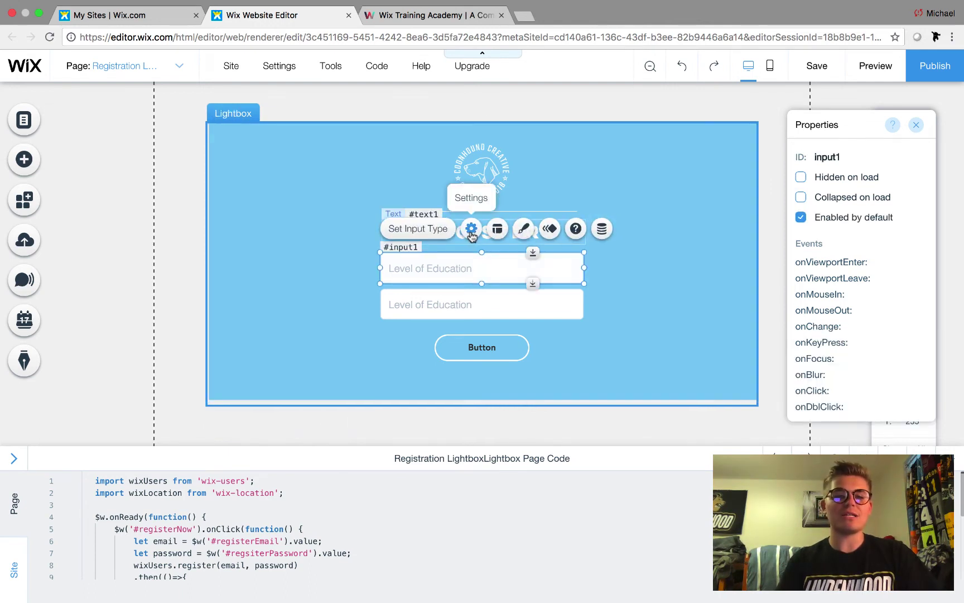
click(471, 229)
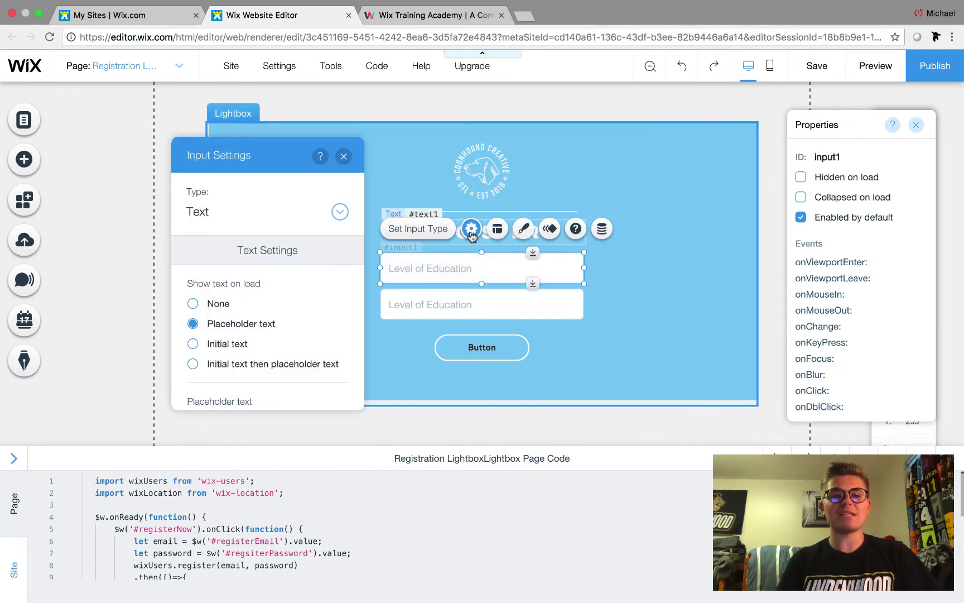
click(248, 216)
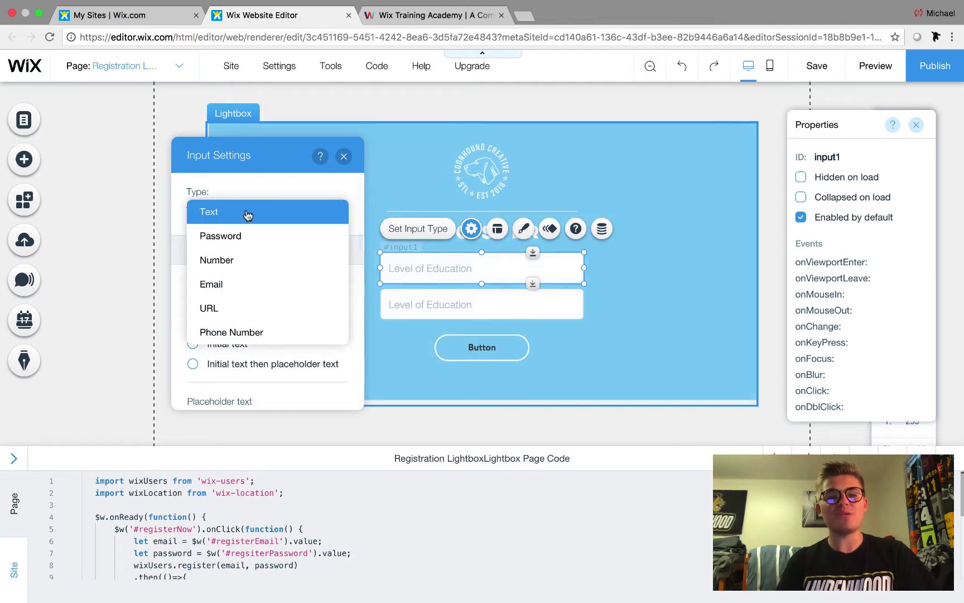
click(230, 284)
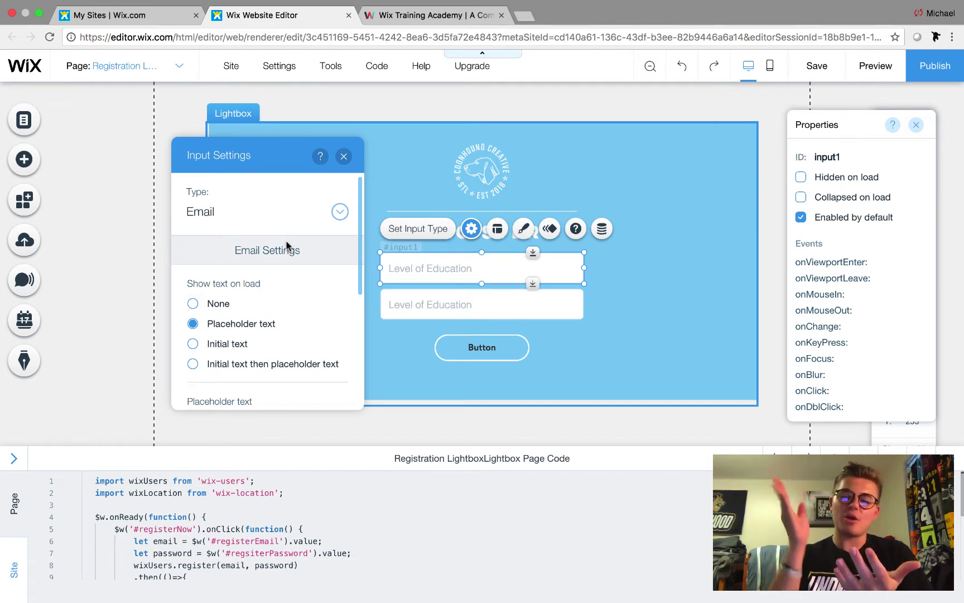
scroll(286, 245, down, 3)
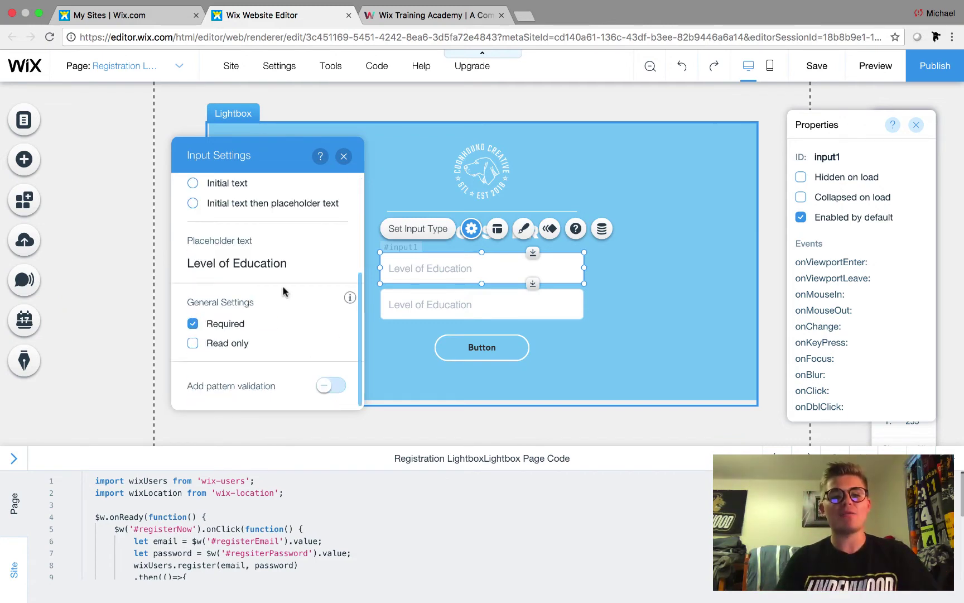
key(BackSpace)
text(Email)
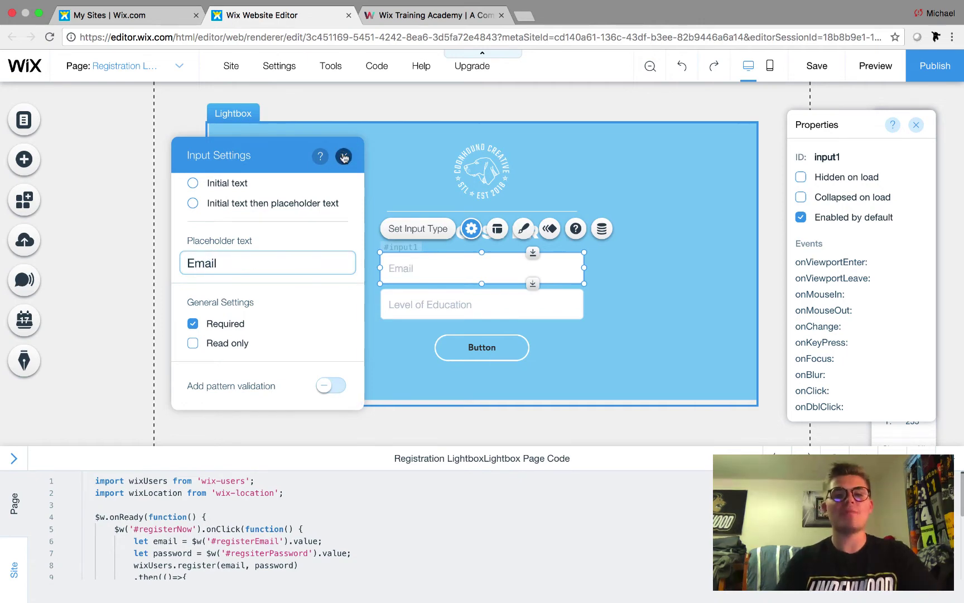
click(344, 156)
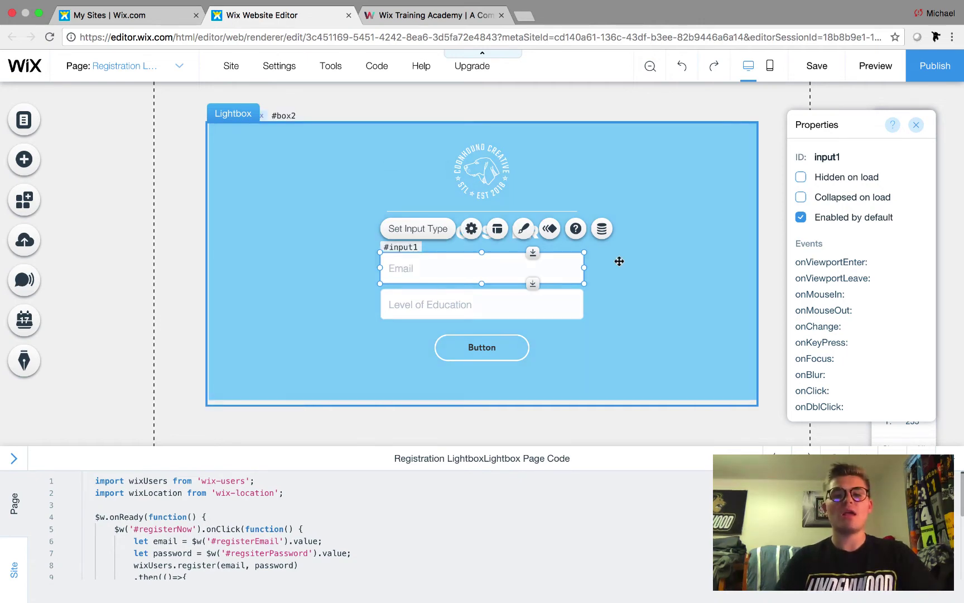
- Make the second field a Password-type input with 'Password' as its placeholder
click(474, 309)
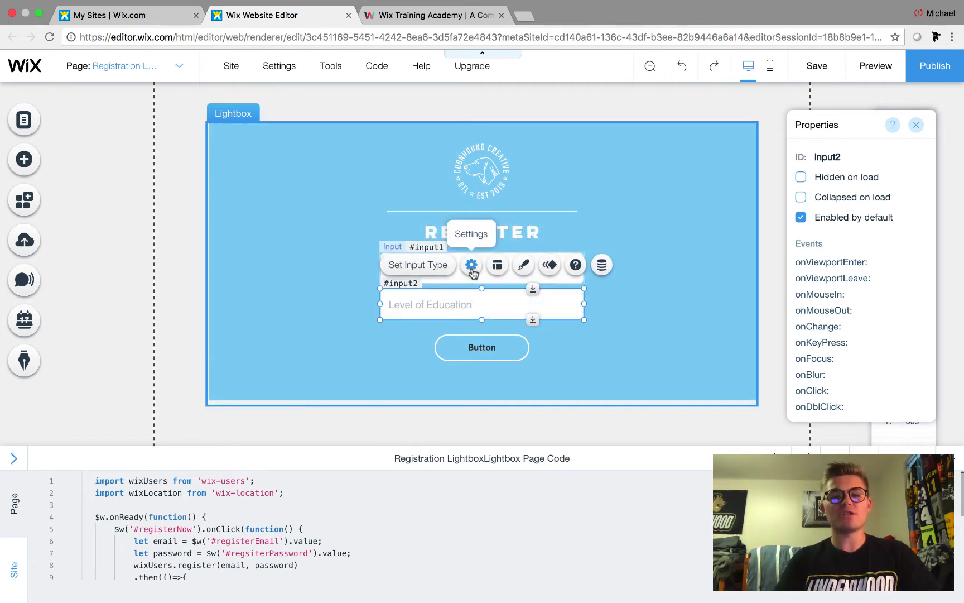
click(471, 266)
click(282, 212)
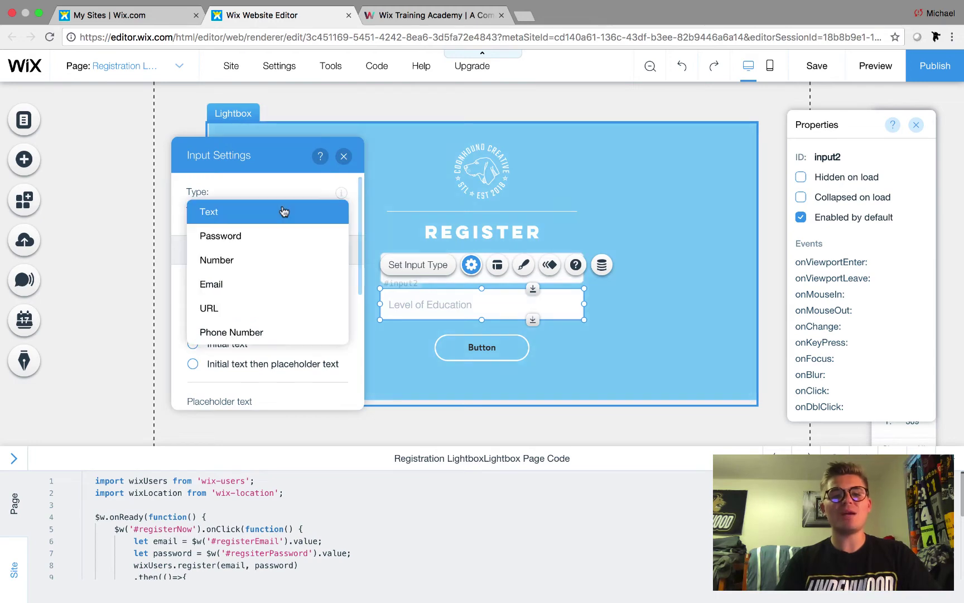
click(275, 241)
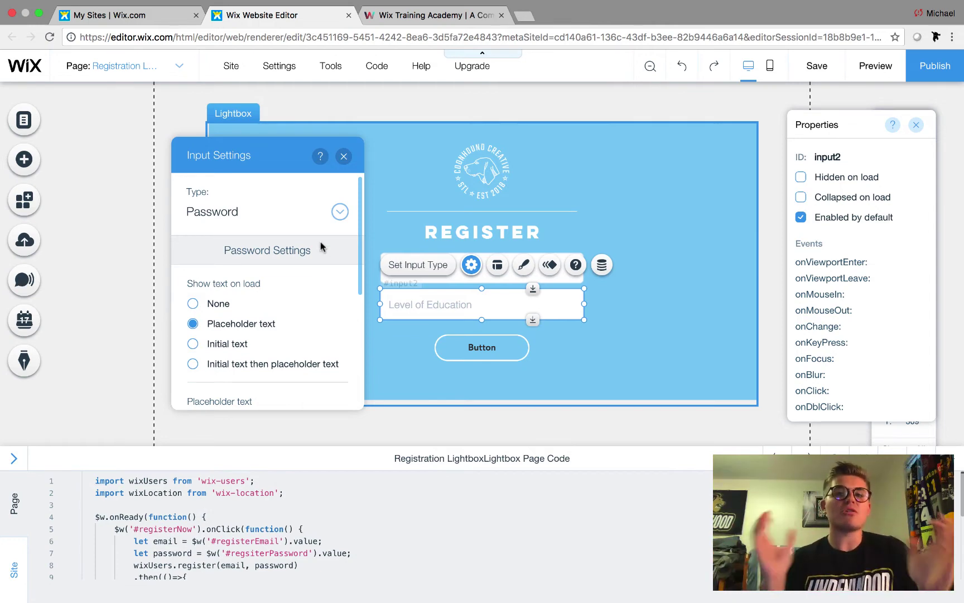
scroll(321, 246, down, 2)
scroll(321, 246, down, 1)
triple_click(237, 361)
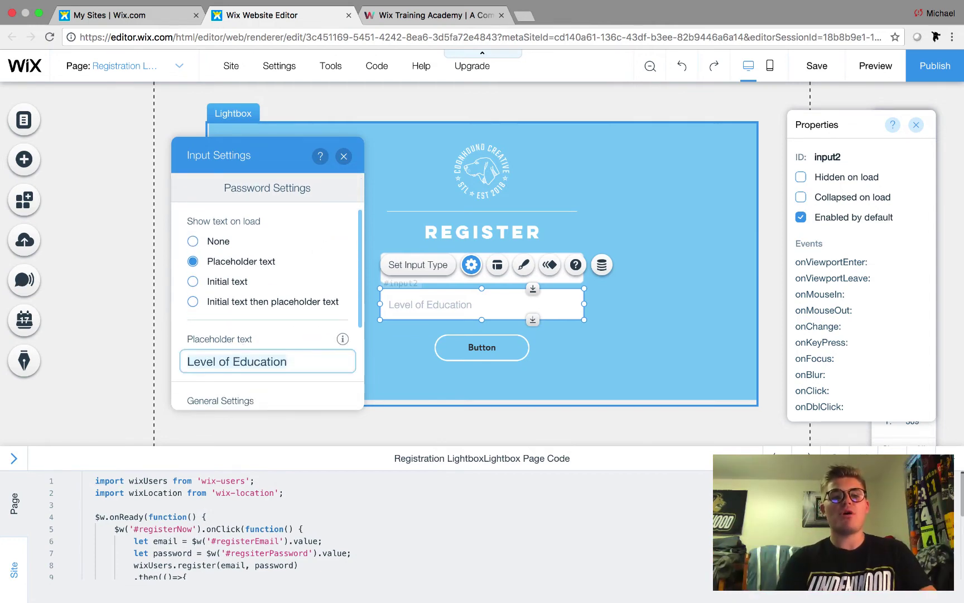
text(Password)
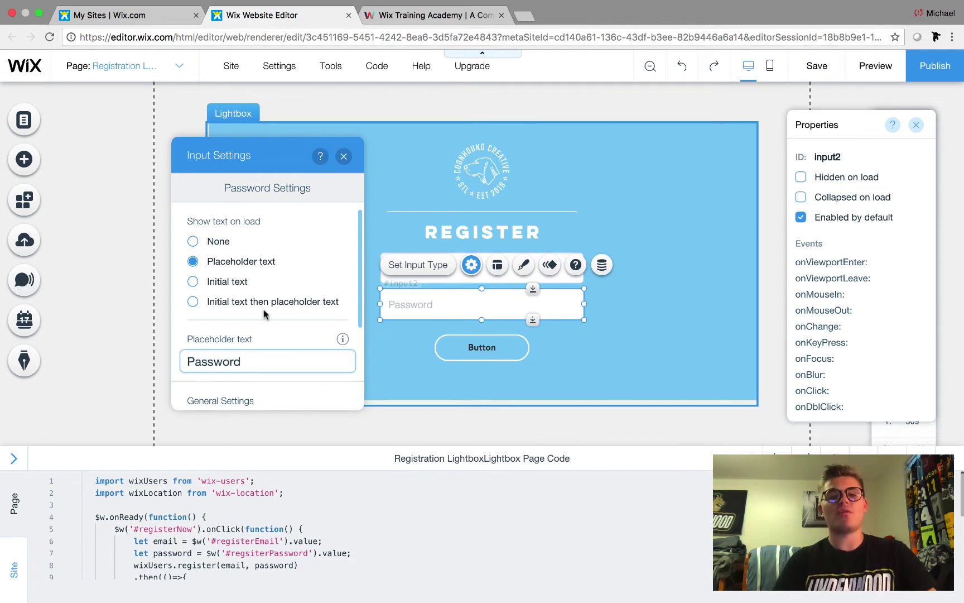
- Replace the lightbox button's 'Button' text with 'Register Now' in its settings
click(343, 156)
click(330, 366)
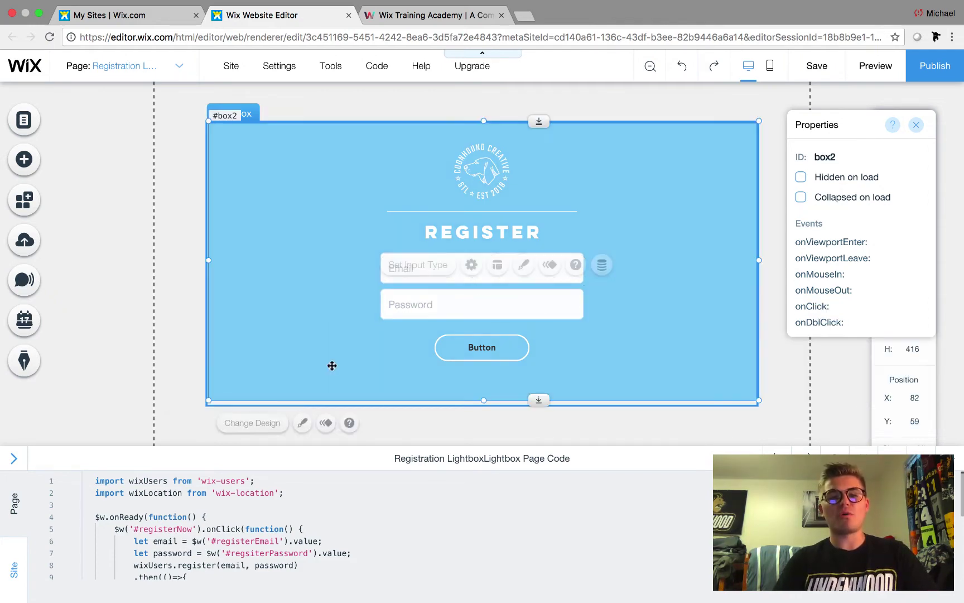
click(470, 349)
double_click(470, 349)
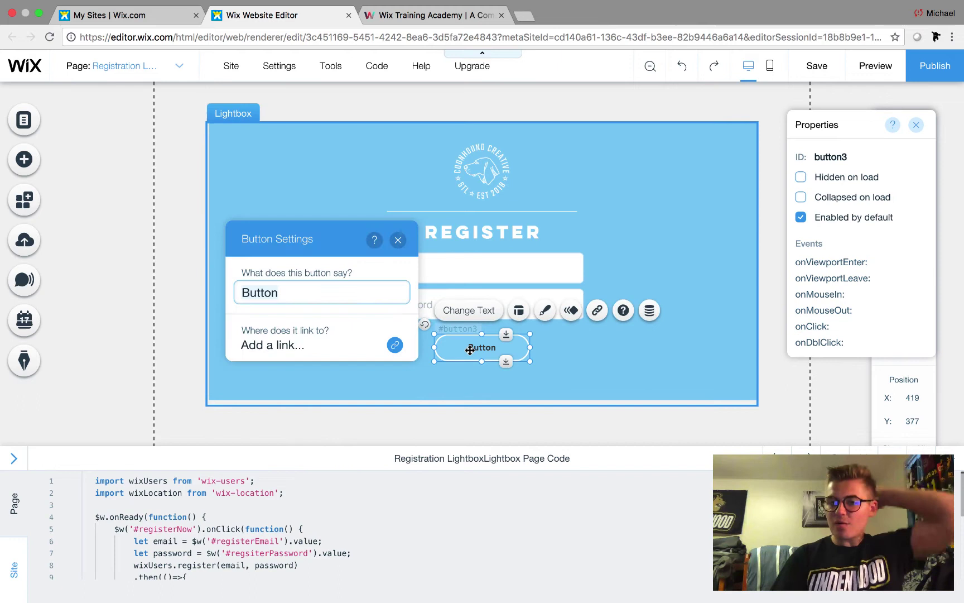
key(BackSpace)
text(Register Now)
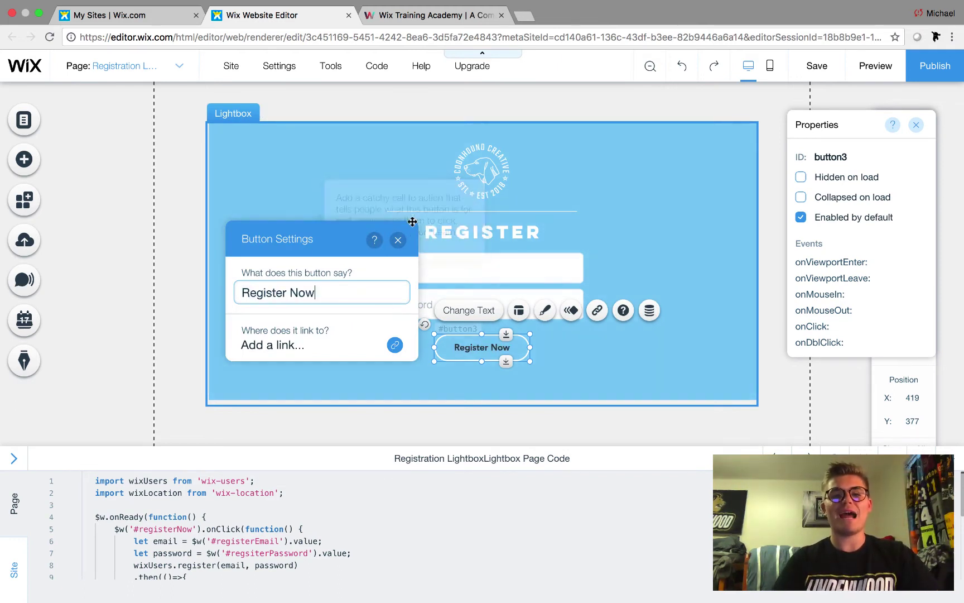
click(397, 240)
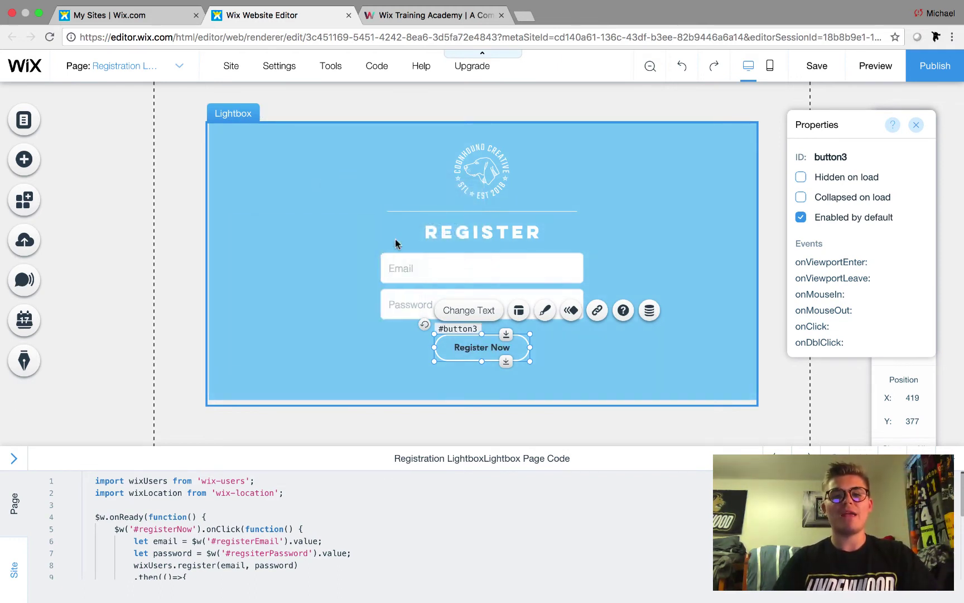
click(578, 349)
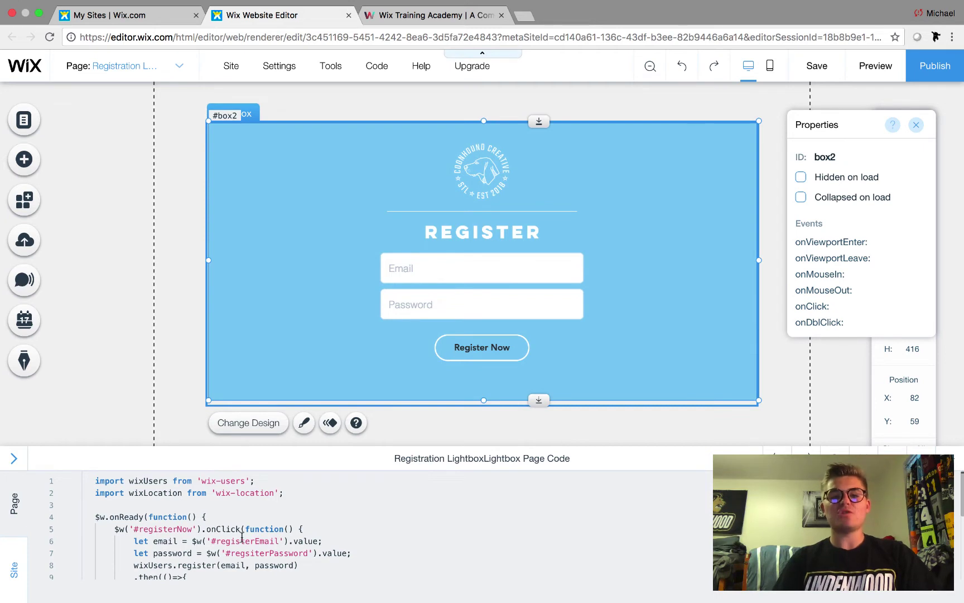
scroll(241, 539, down, 2)
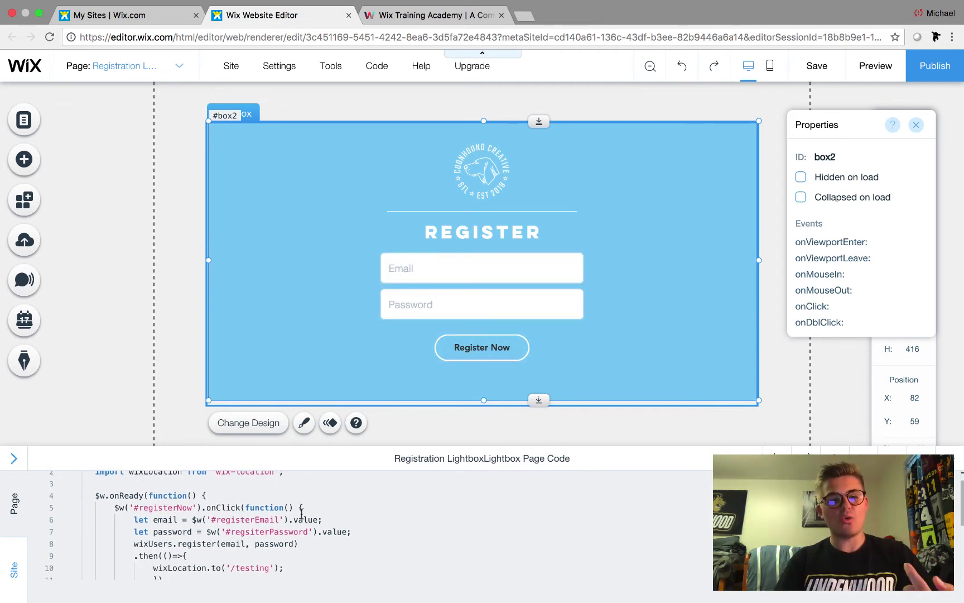
scroll(207, 550, down, 2)
scroll(185, 535, up, 2)
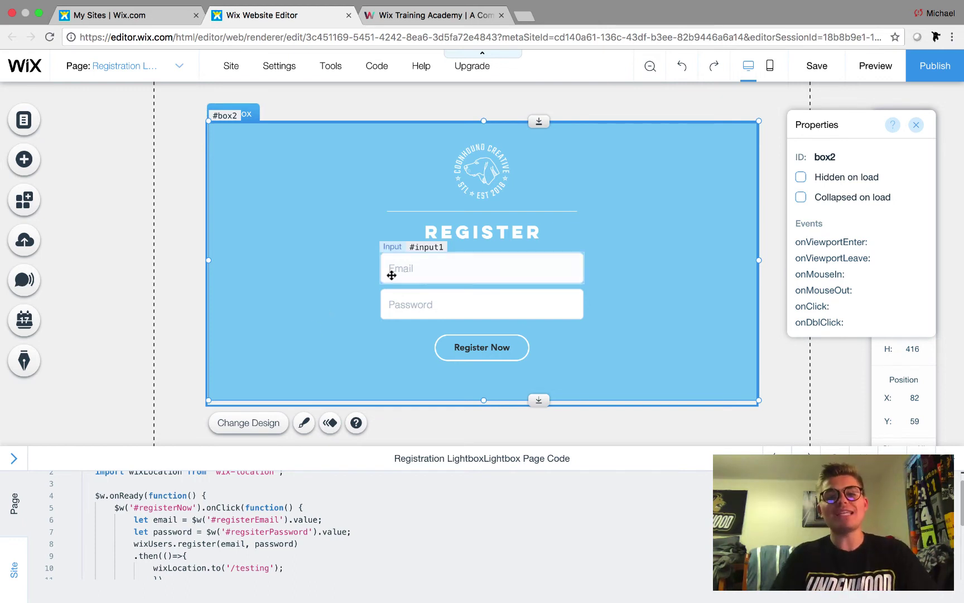
click(411, 267)
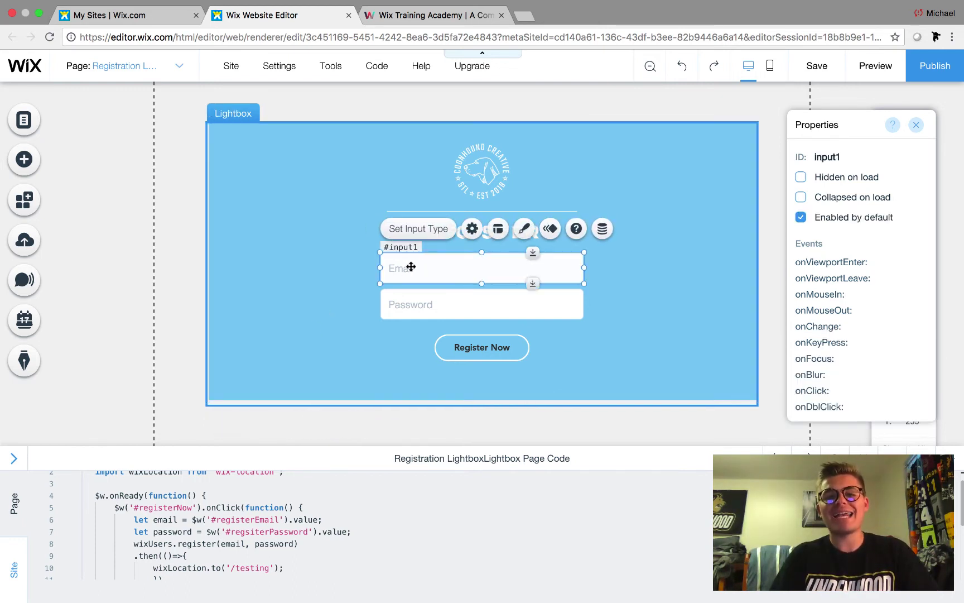
click(429, 303)
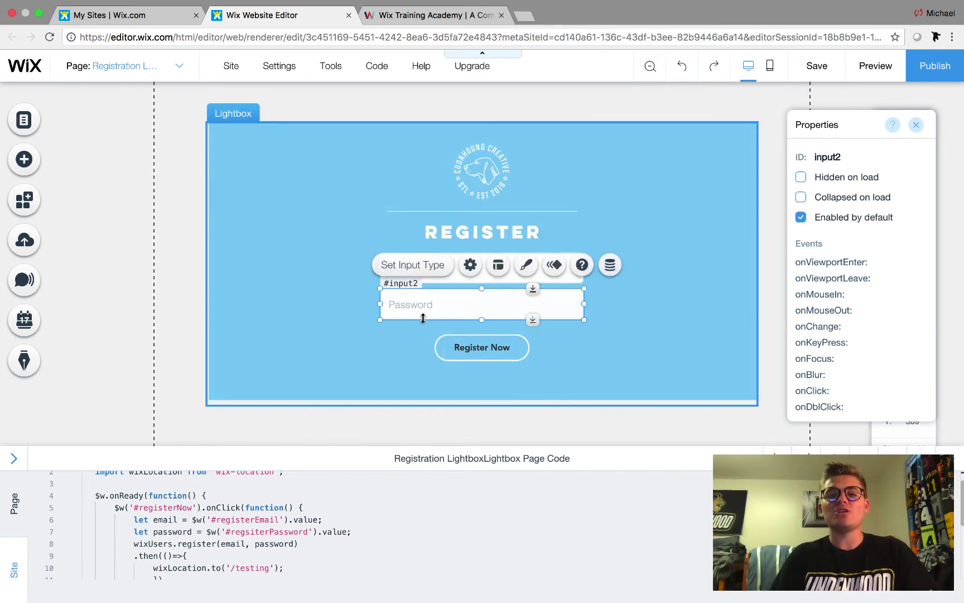
click(455, 346)
click(446, 310)
click(397, 240)
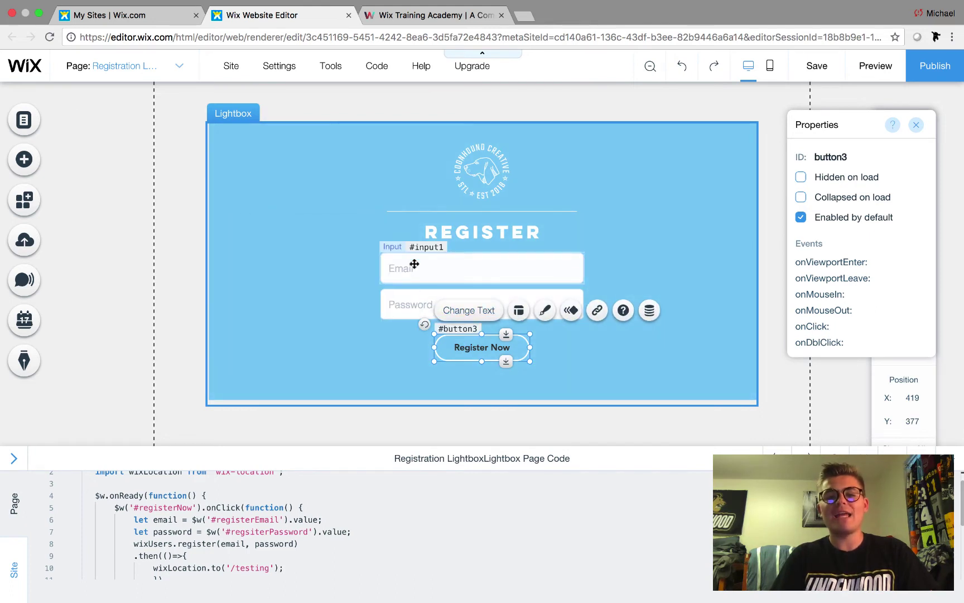
scroll(163, 514, down, 1)
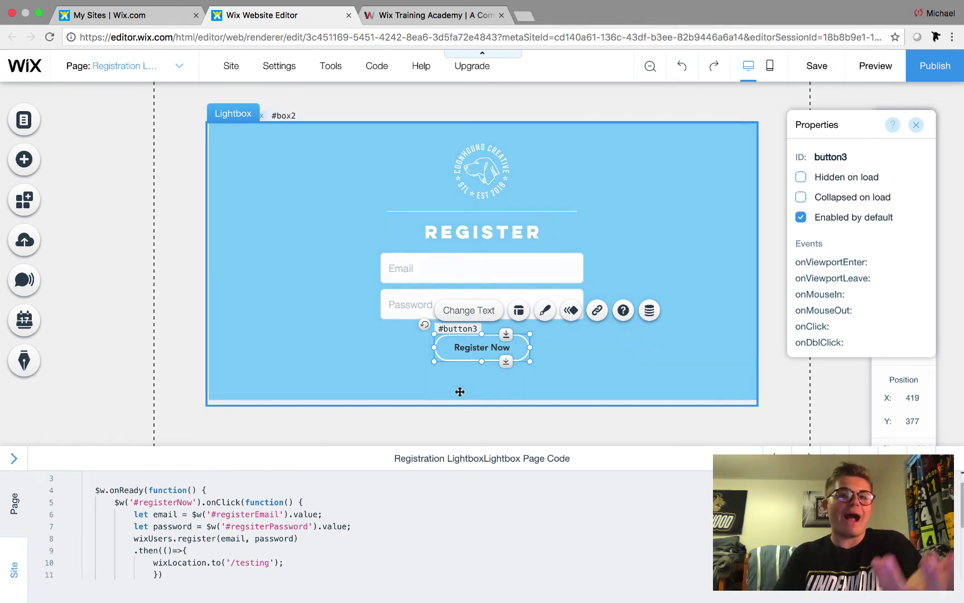
- Rename the button's ID from button3 to registerNow in the Properties panel
click(853, 156)
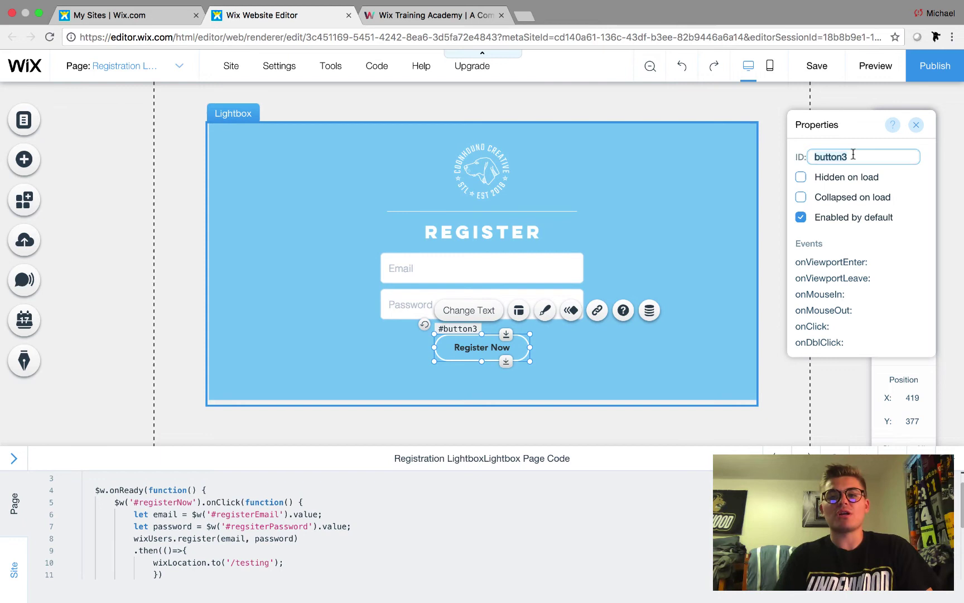
key(BackSpace)
text(re)
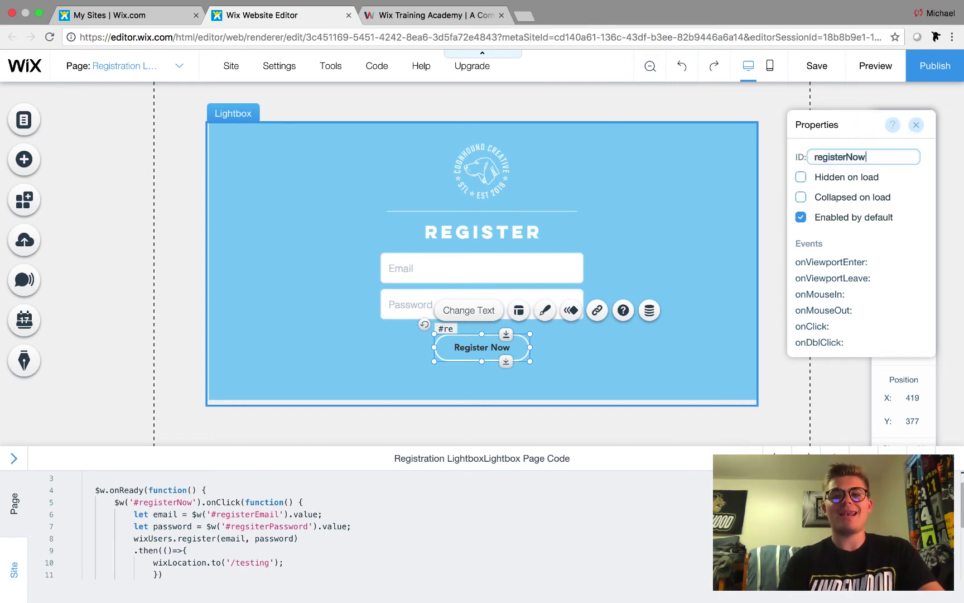
text(gisterNow)
key(Return)
click(671, 251)
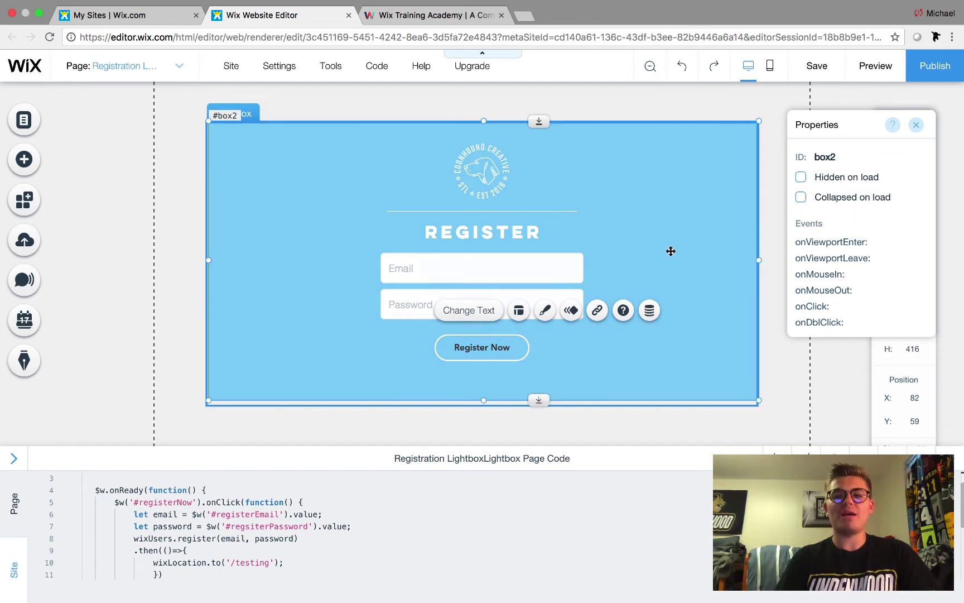
click(493, 349)
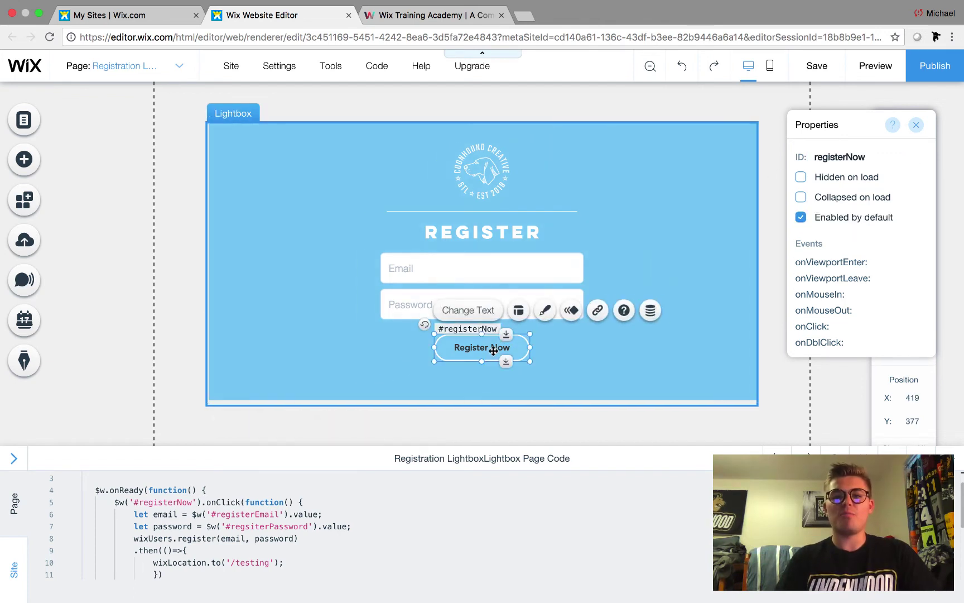
- Compare the code's registerNow and #registerEmail selectors against the Email and Password field IDs
drag(138, 501, 188, 501)
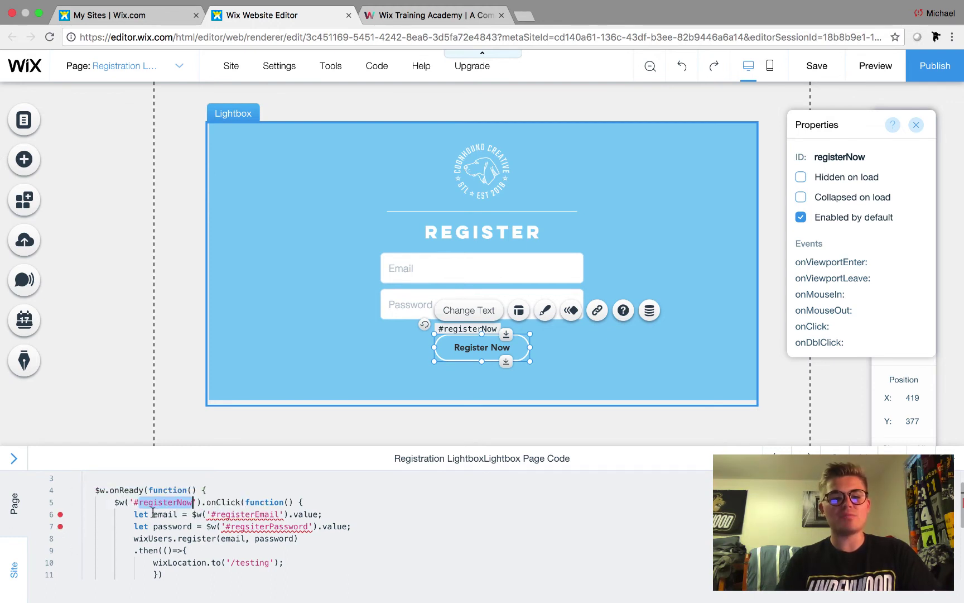
mouse_move(61, 519)
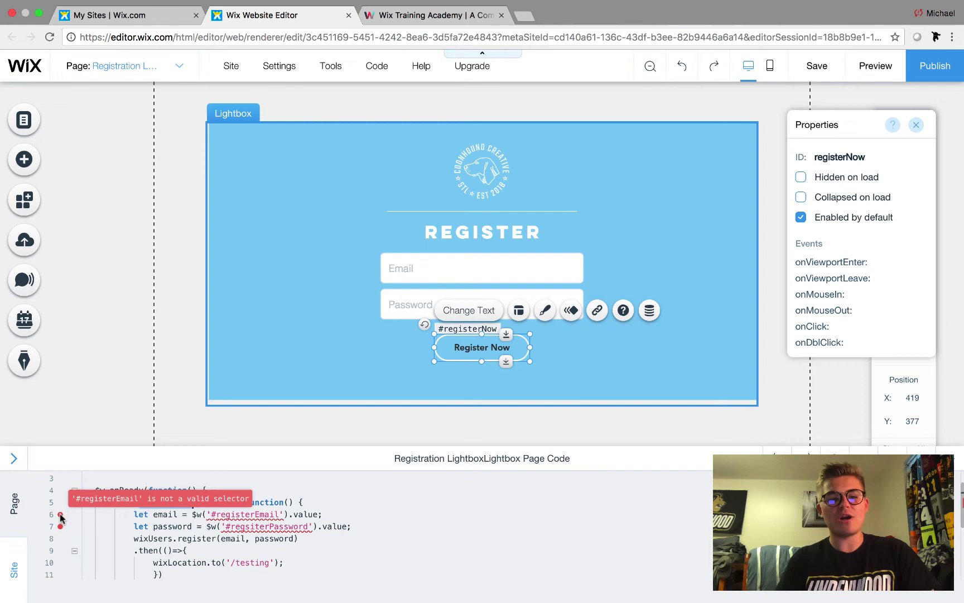
click(251, 514)
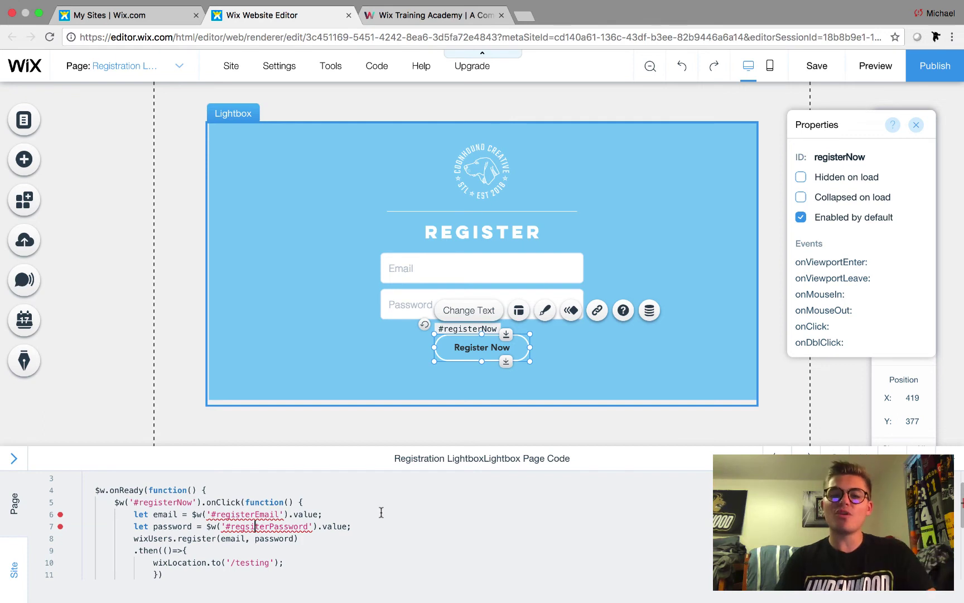
click(432, 265)
click(416, 305)
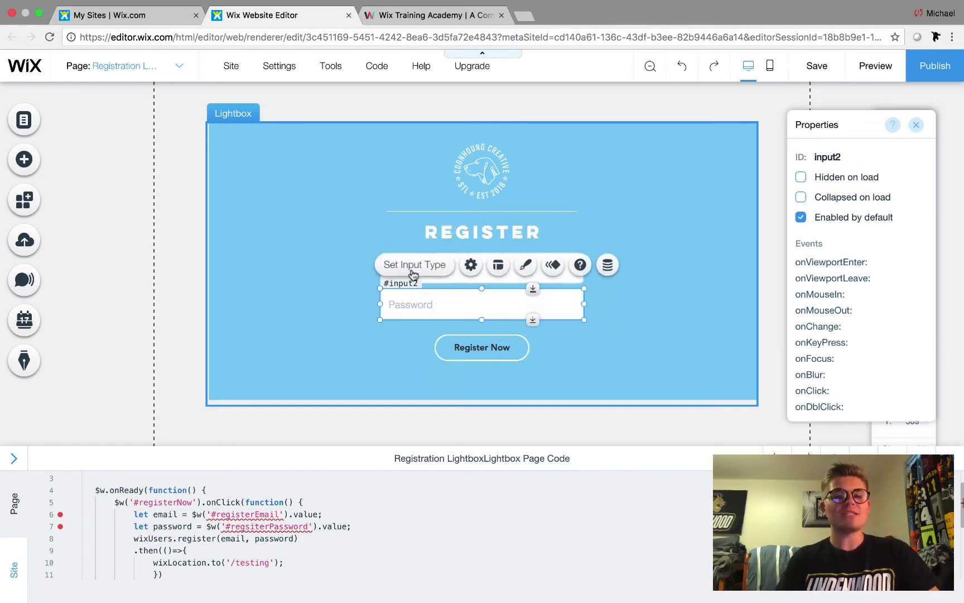
click(566, 278)
click(435, 303)
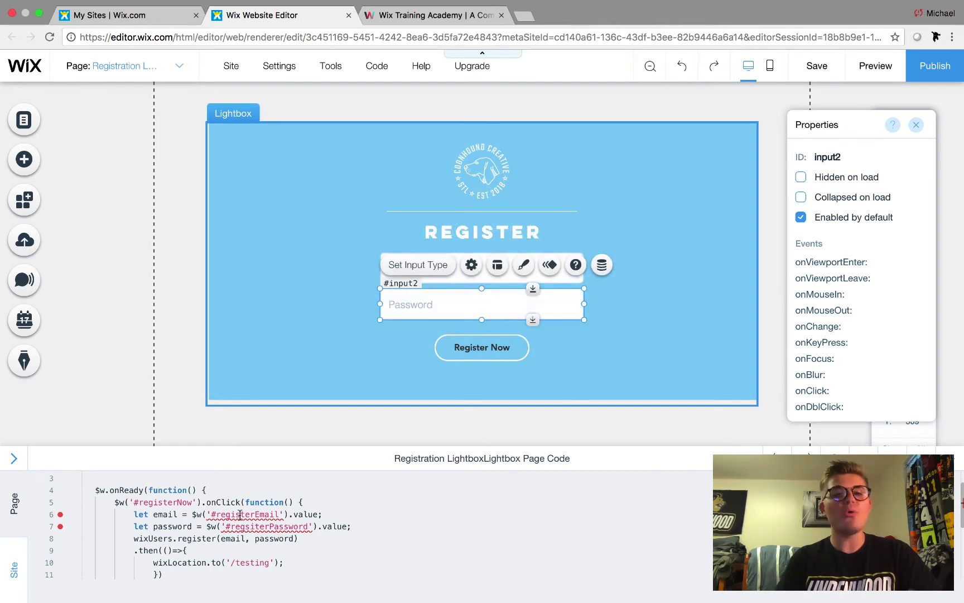
mouse_move(240, 514)
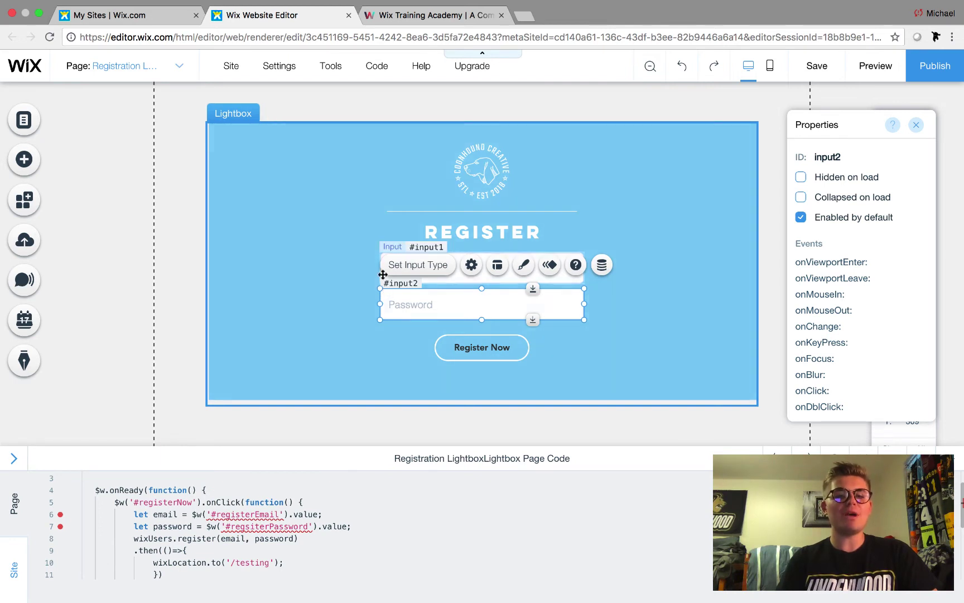
- Rename the Email input's ID from input1 to registerEmail
click(550, 284)
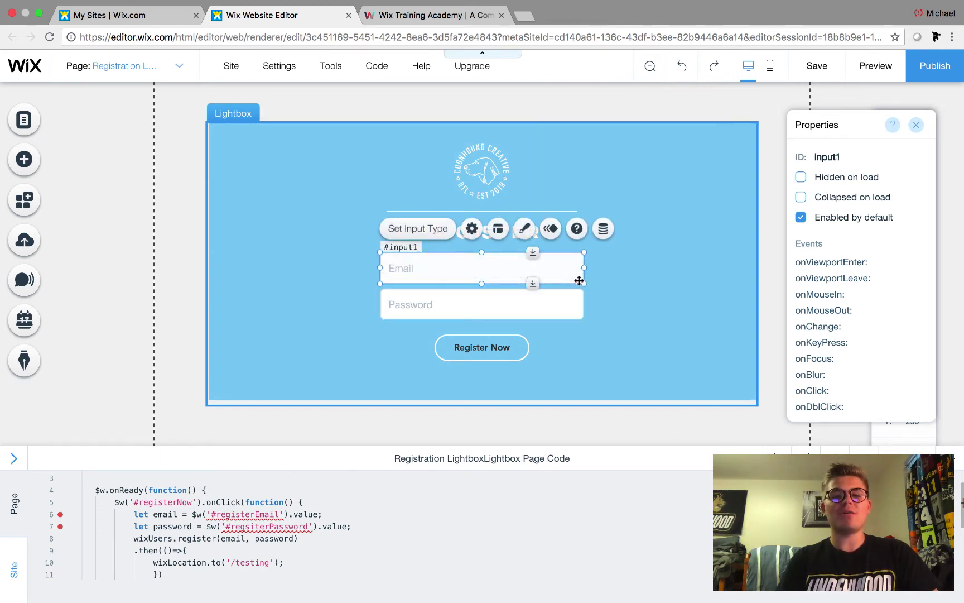
click(839, 157)
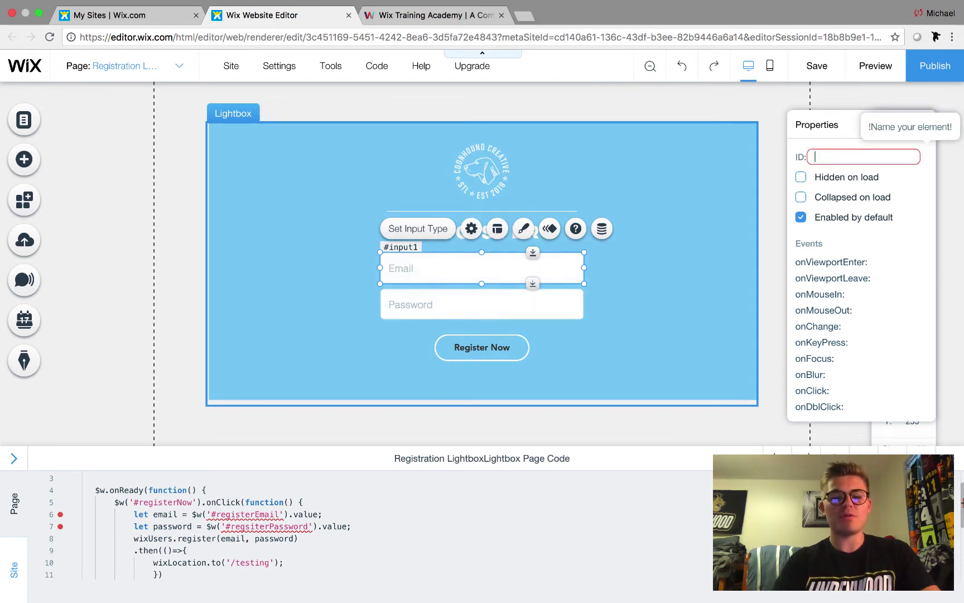
text(registerEmail)
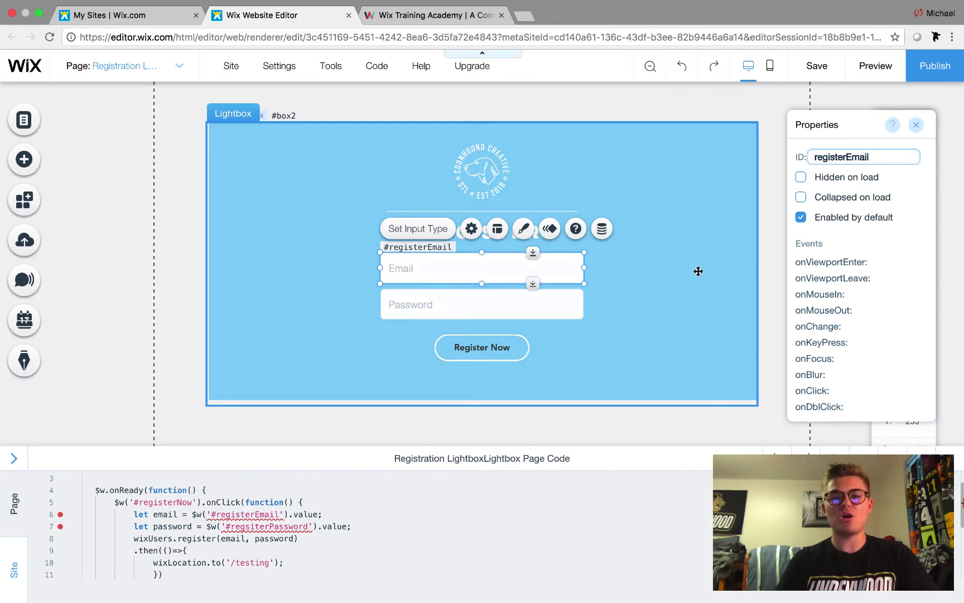
click(341, 512)
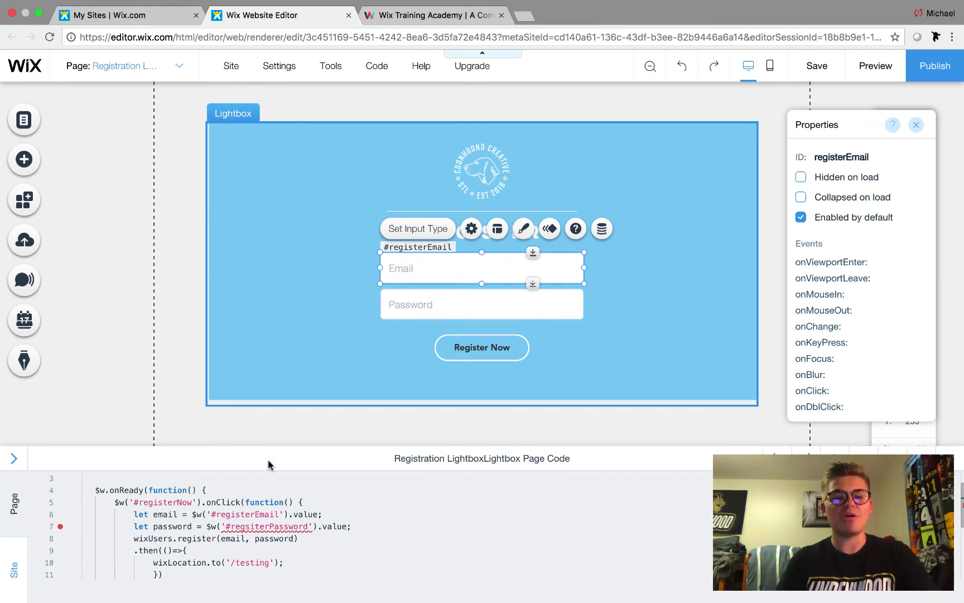
- Rename the Password input's ID from input2 to registerPassword
click(436, 308)
click(837, 157)
key(BackSpace)
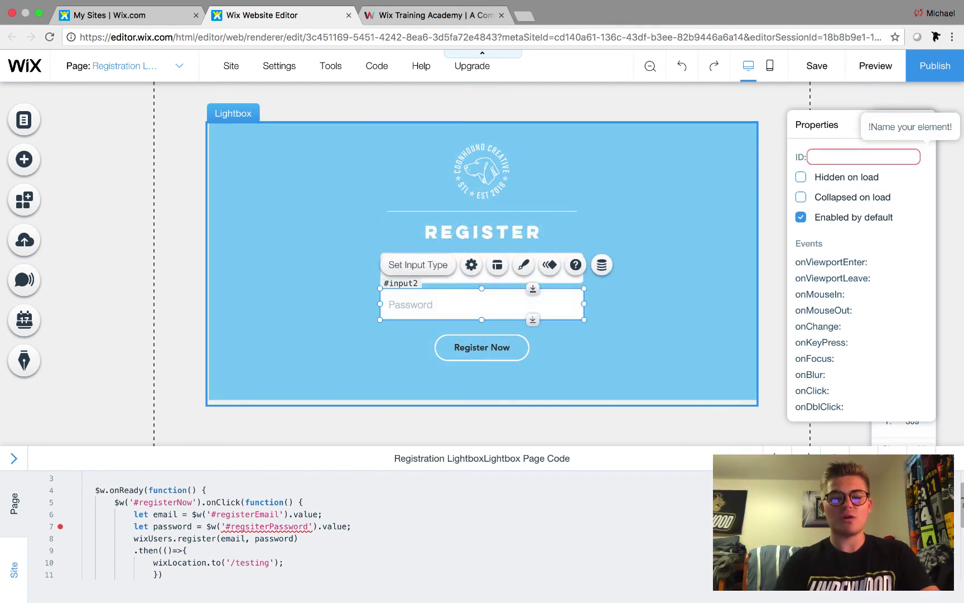
text(register)
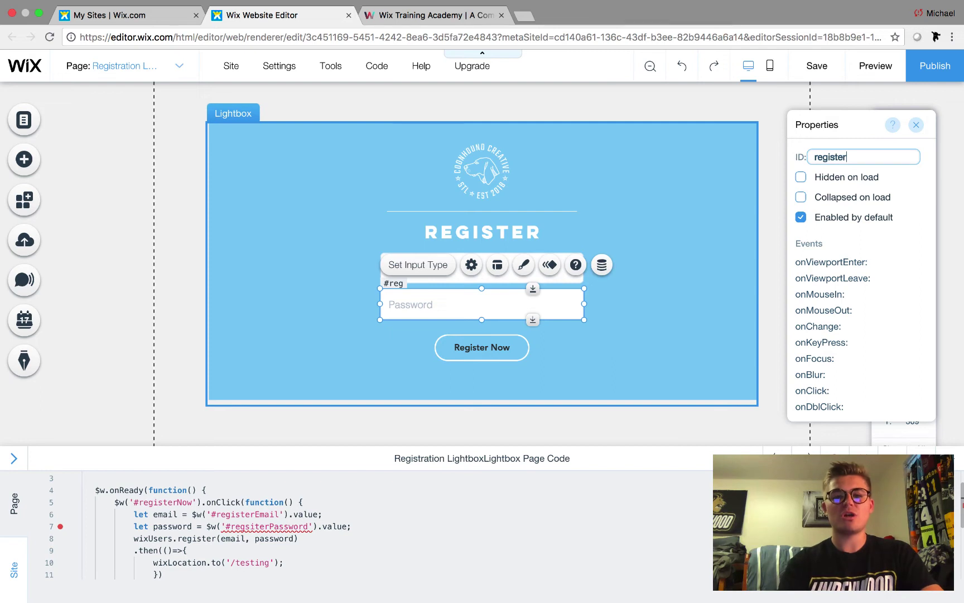
text(Password)
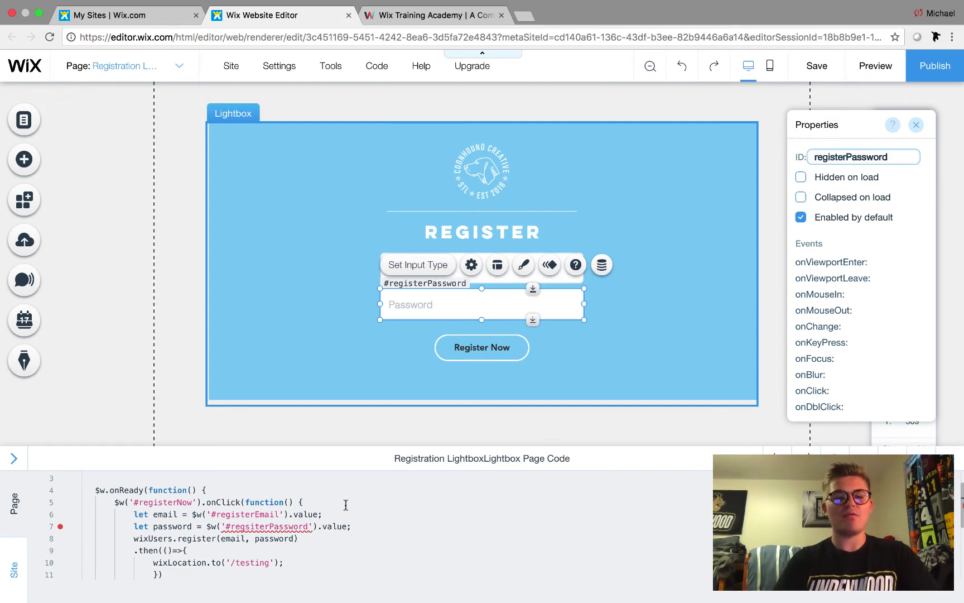
click(299, 526)
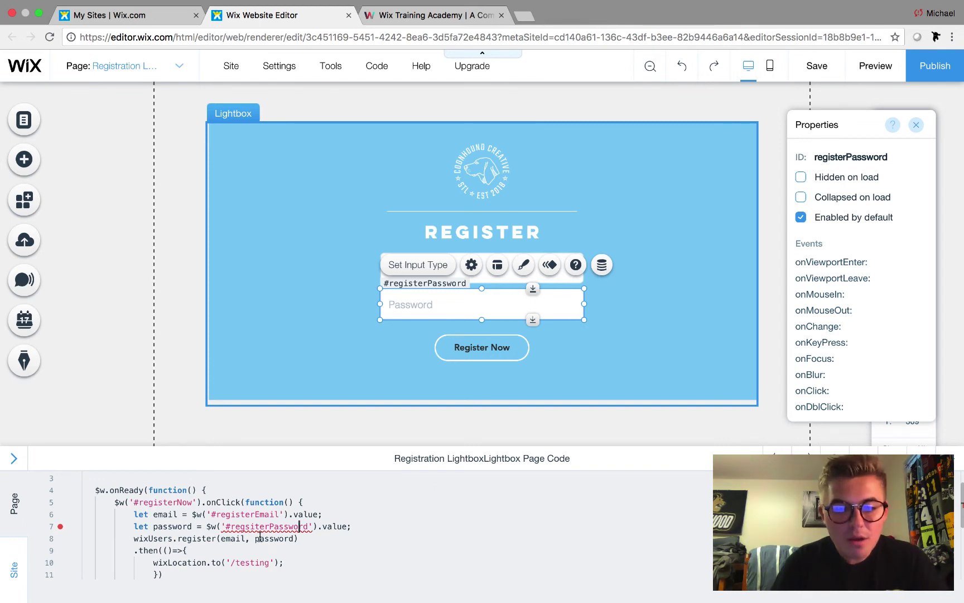
- Correct '#regsiterPassword' to '#registerPassword' on code line 7
drag(269, 527, 250, 526)
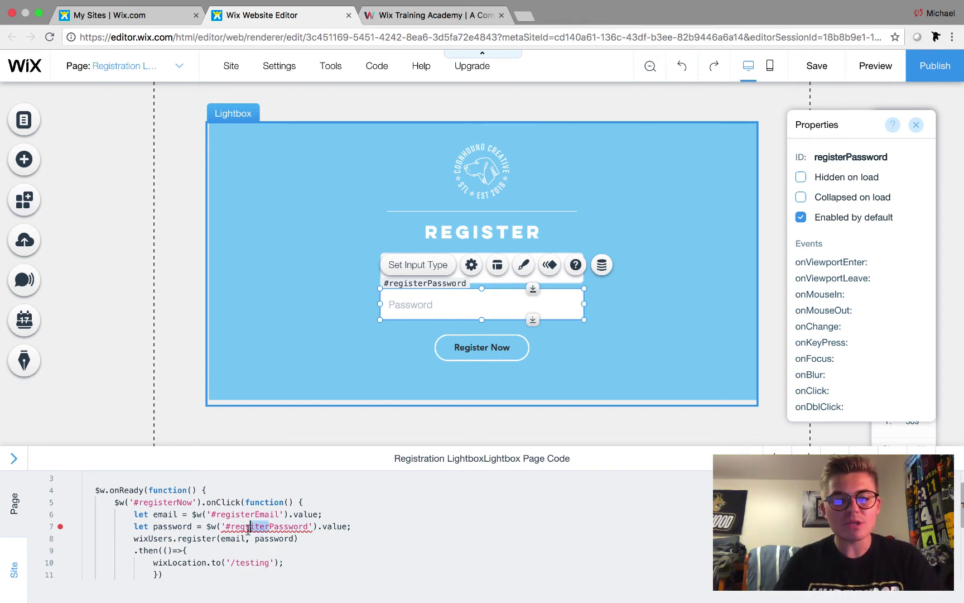
key(BackSpace)
text(ister)
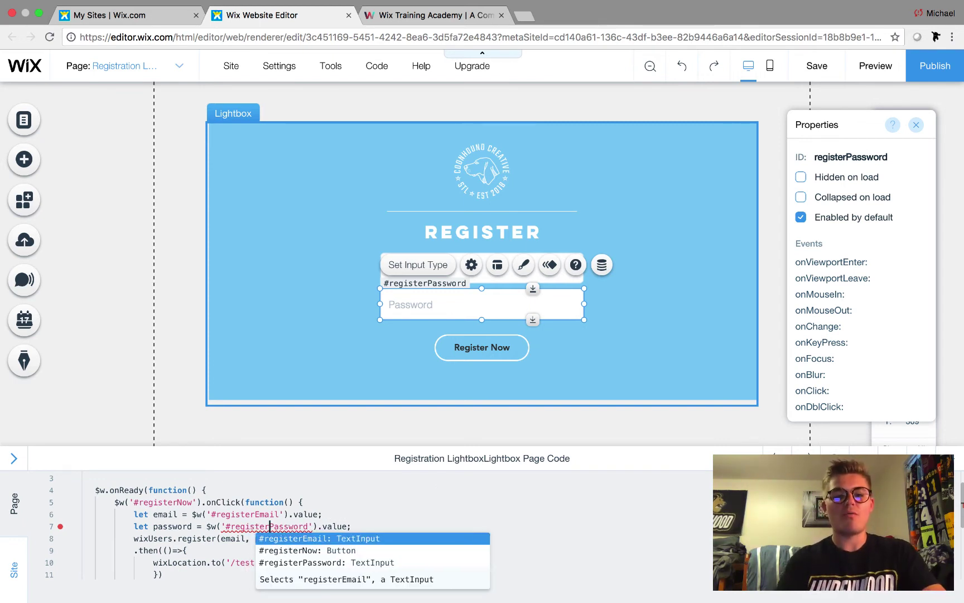
click(364, 517)
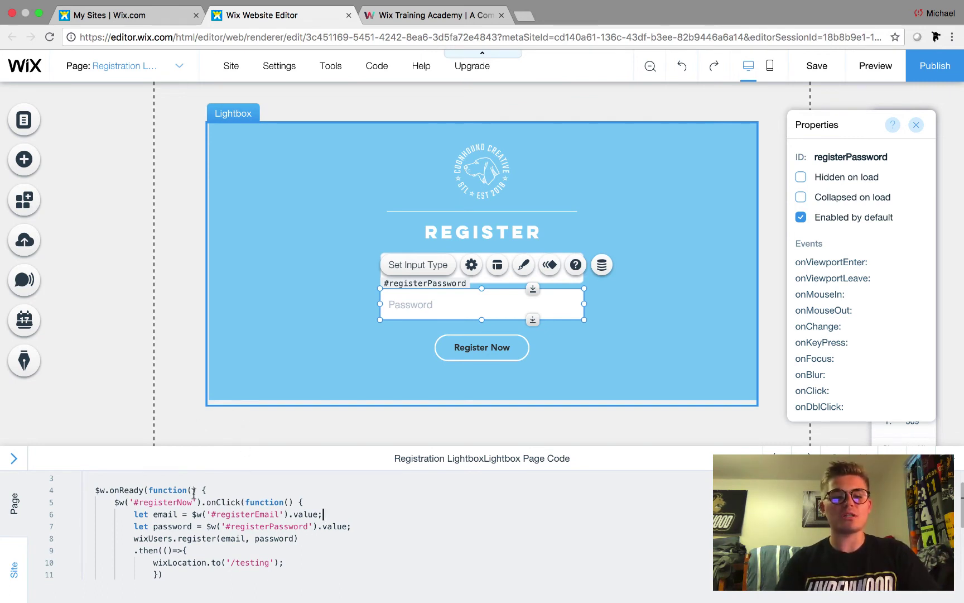
scroll(231, 519, down, 1)
scroll(168, 503, up, 1)
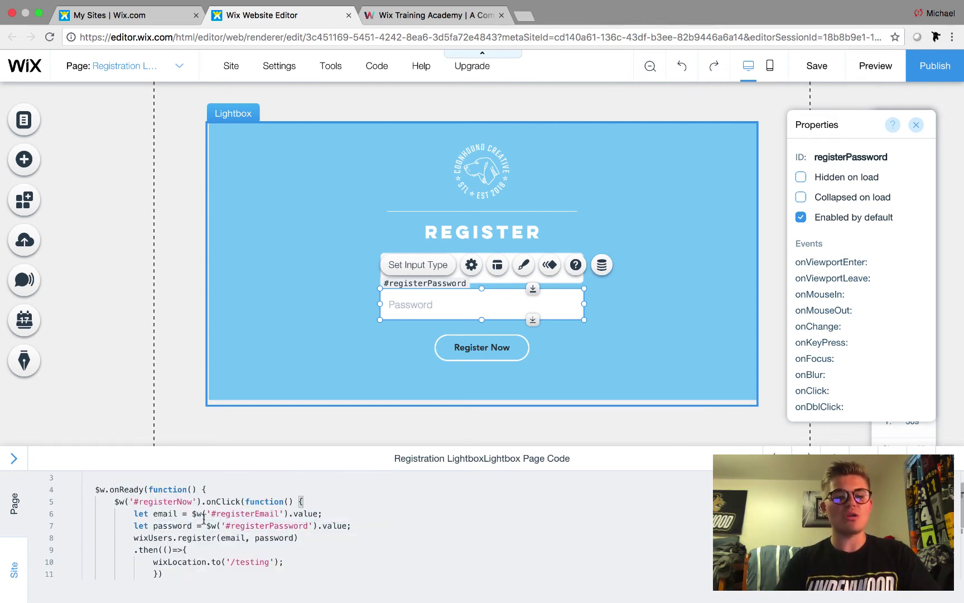
scroll(204, 519, up, 2)
scroll(116, 504, down, 1)
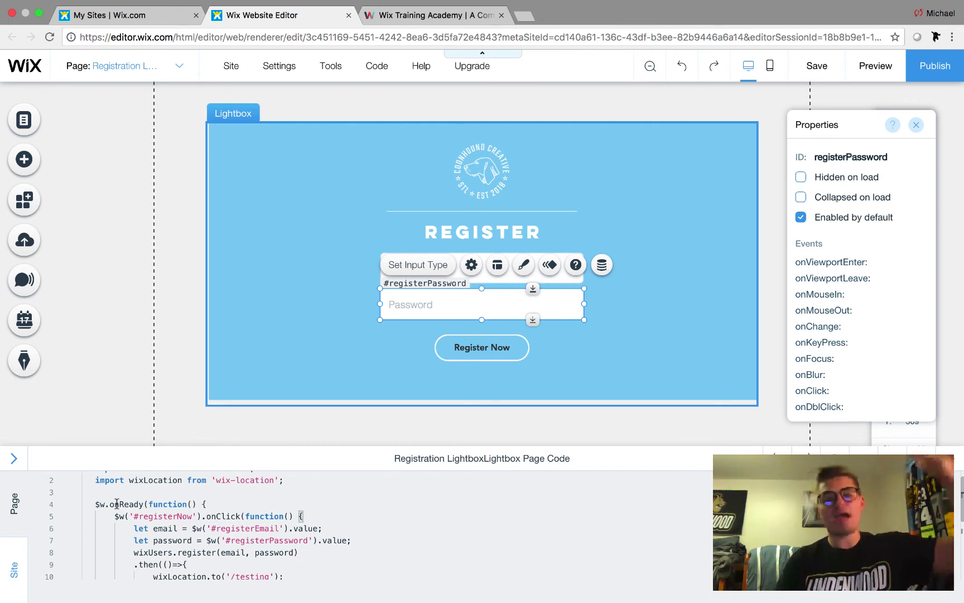
scroll(117, 503, down, 1)
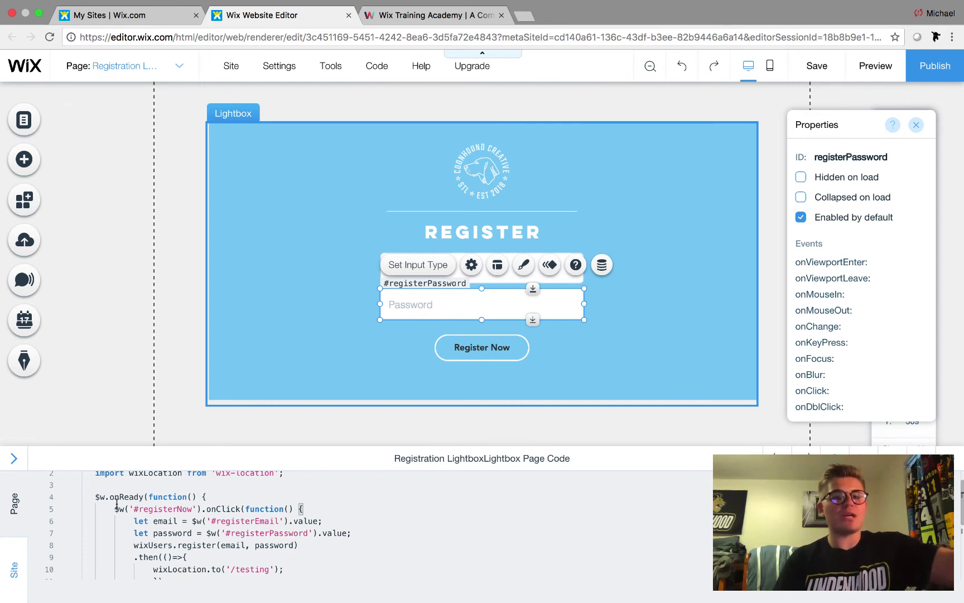
scroll(117, 503, down, 2)
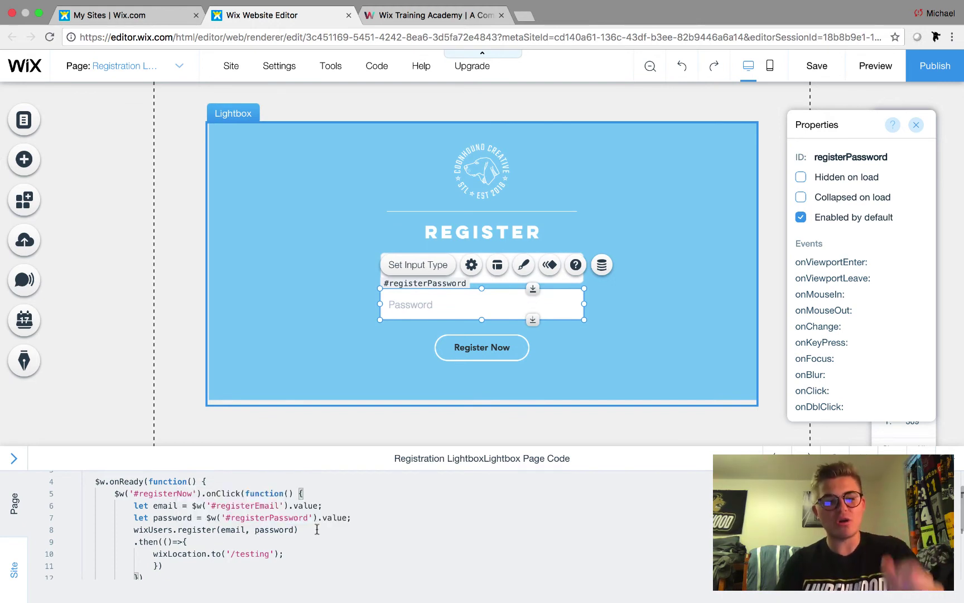
scroll(198, 554, down, 1)
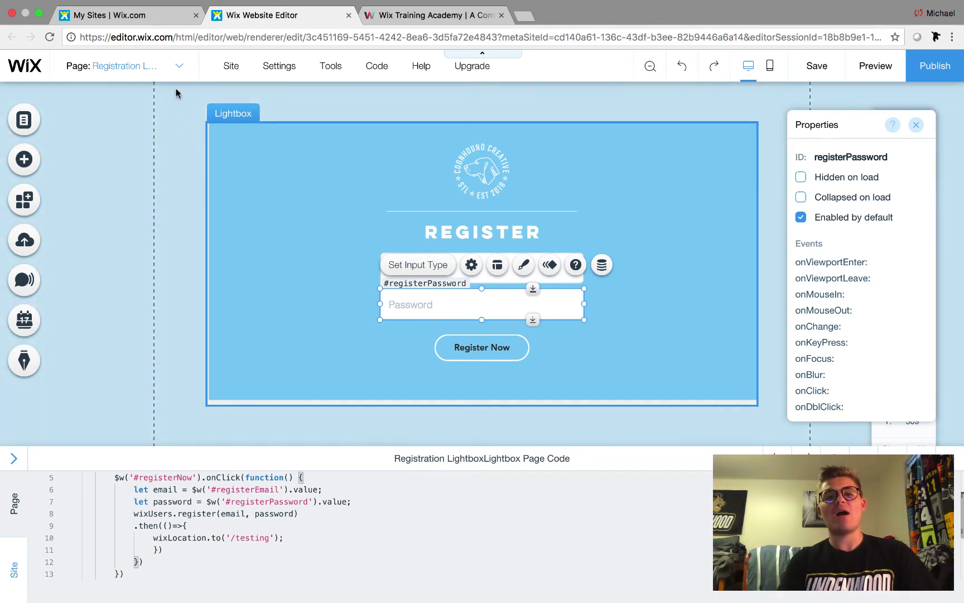
- In Manage Pages, check the TESTING page's SEO settings to confirm its URL is 'testing'
click(179, 71)
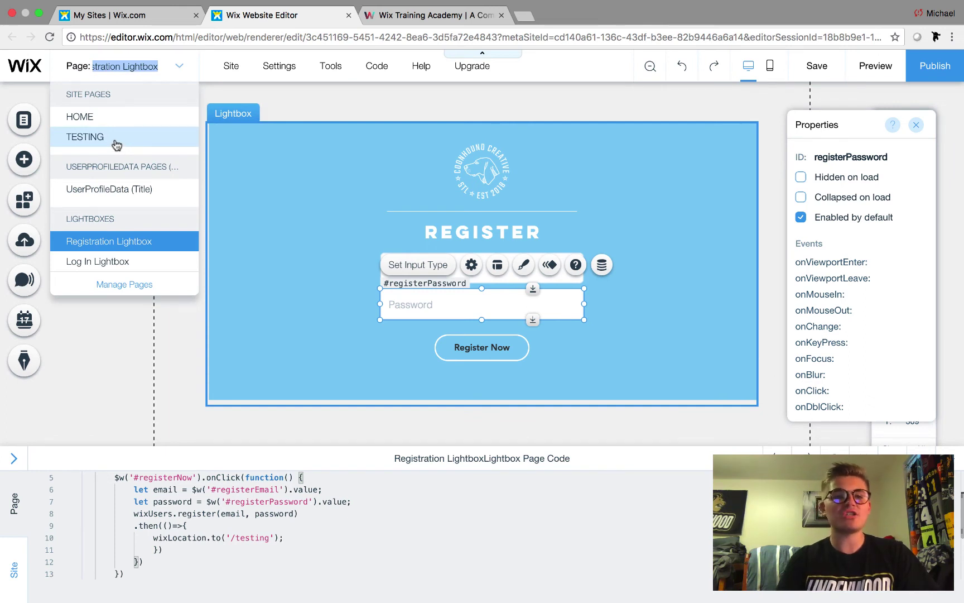
click(139, 286)
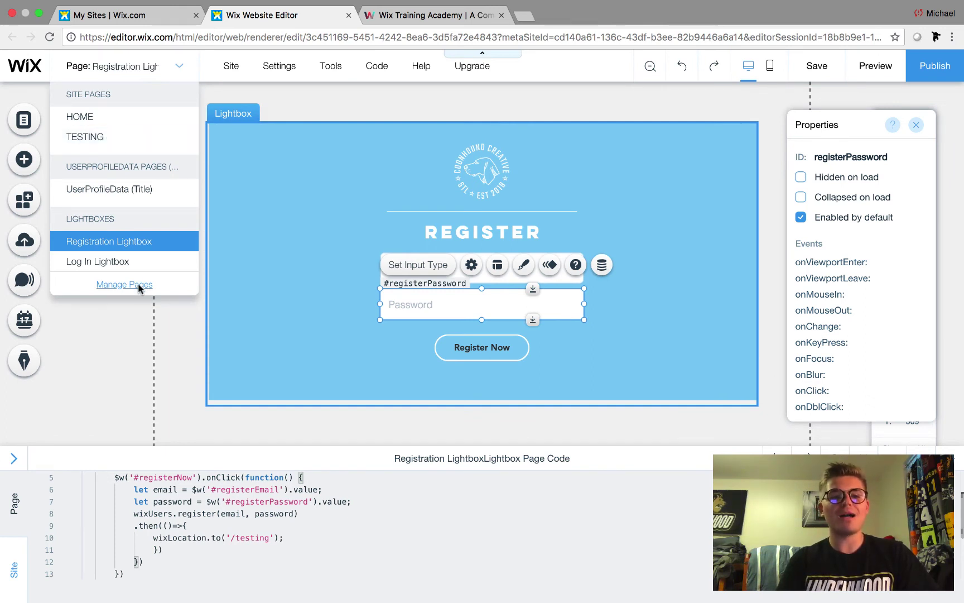
click(87, 123)
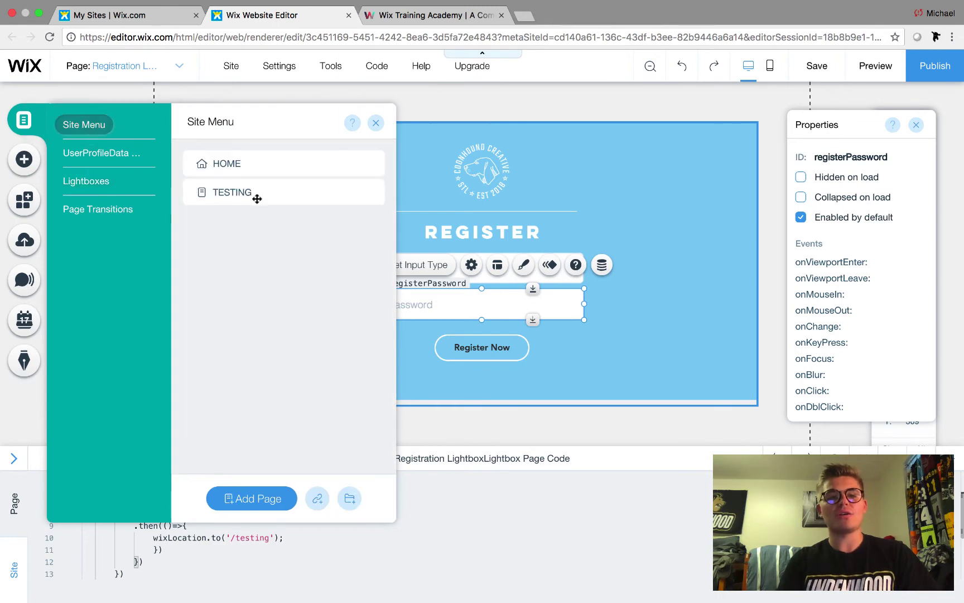
click(372, 192)
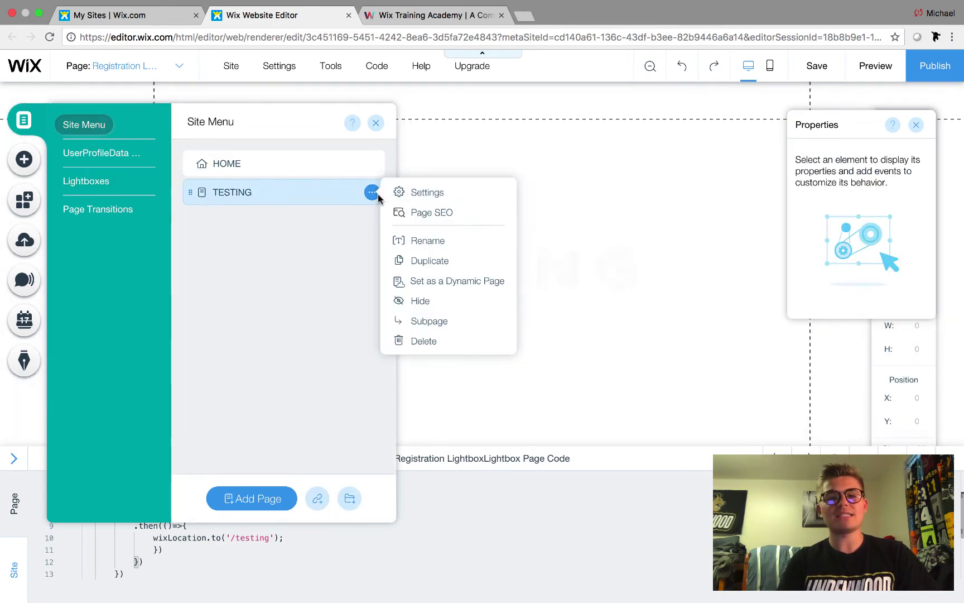
click(435, 214)
scroll(579, 394, down, 5)
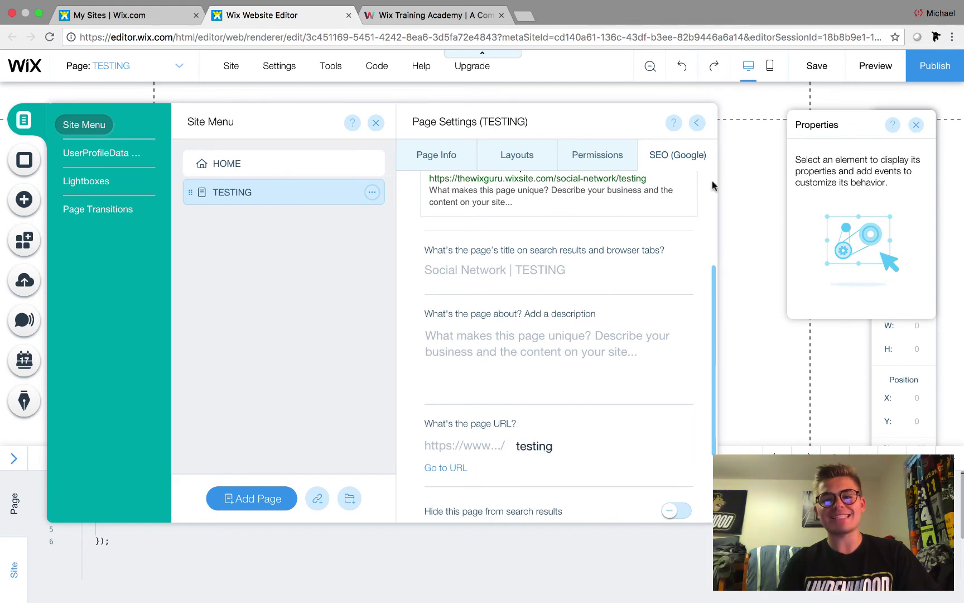
click(696, 122)
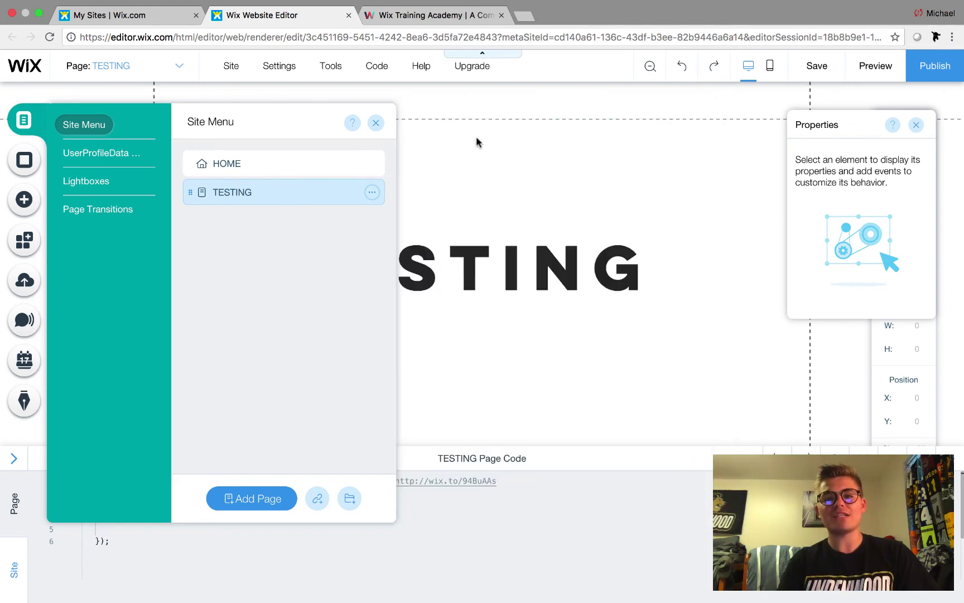
- Show the site's list of lightboxes in the pages panel
click(376, 124)
click(21, 133)
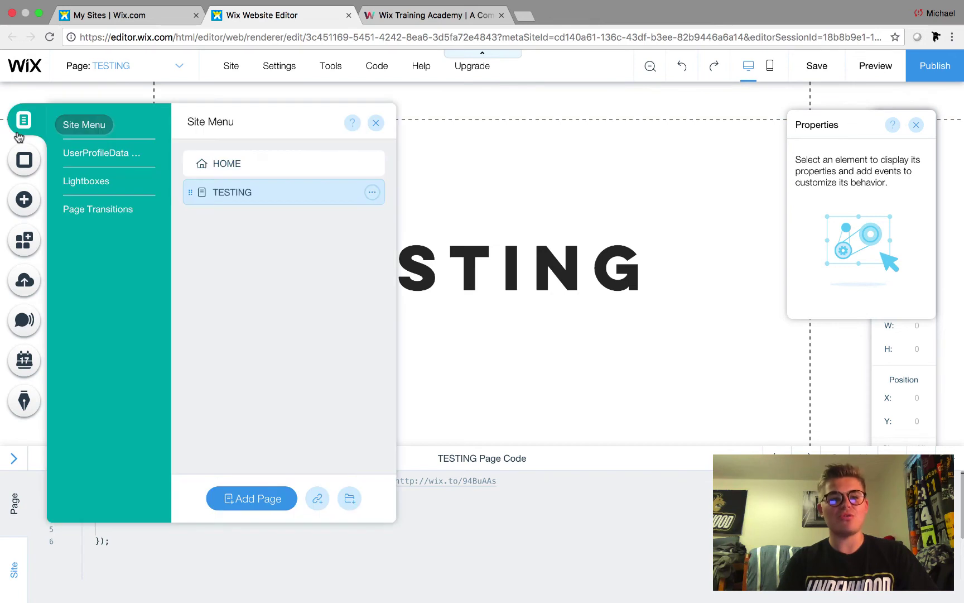
click(88, 184)
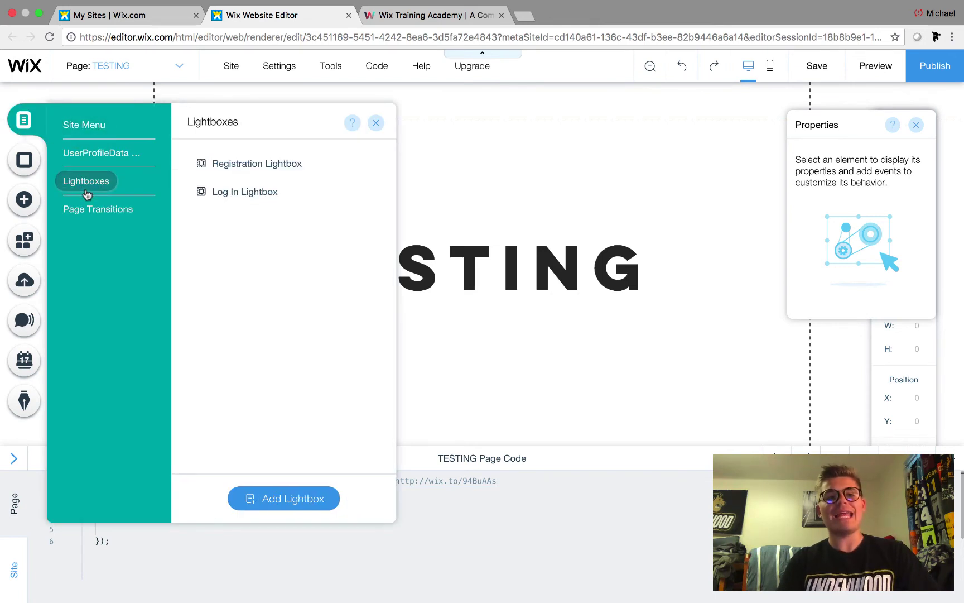
- Open the Registration Lightbox, look over its page code, then collapse the code panel
click(262, 163)
click(376, 123)
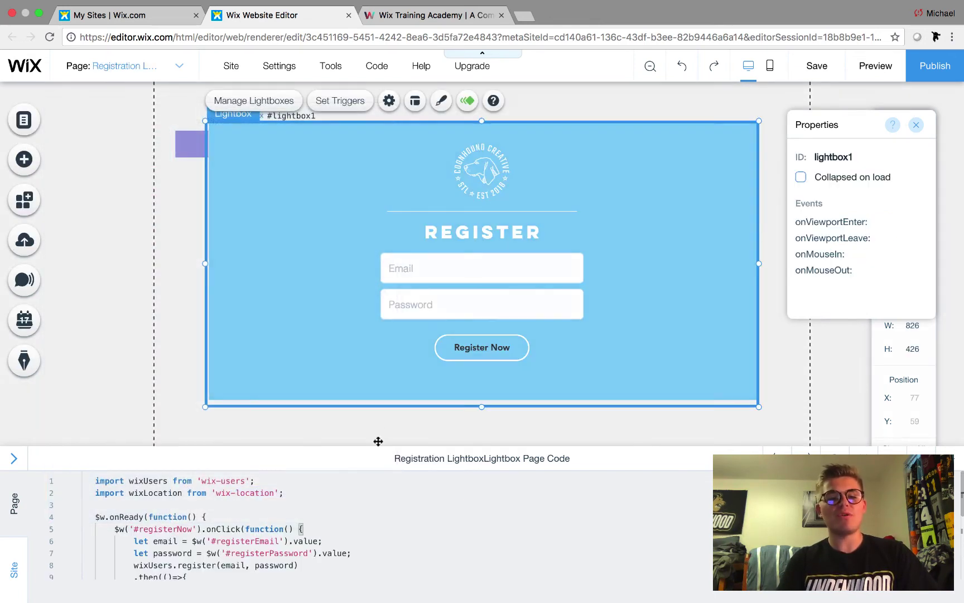
scroll(313, 530, down, 2)
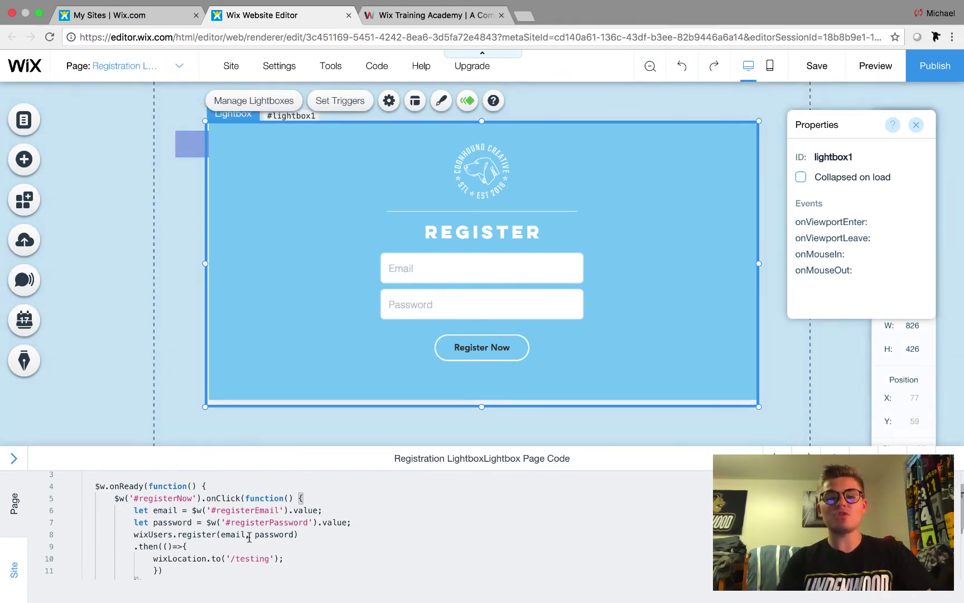
scroll(261, 574, down, 4)
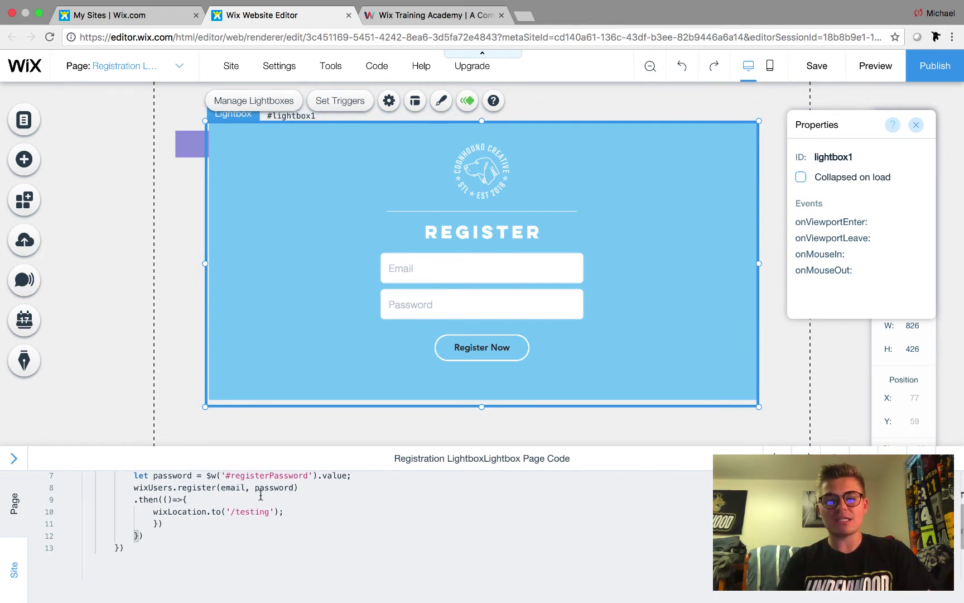
scroll(260, 496, up, 4)
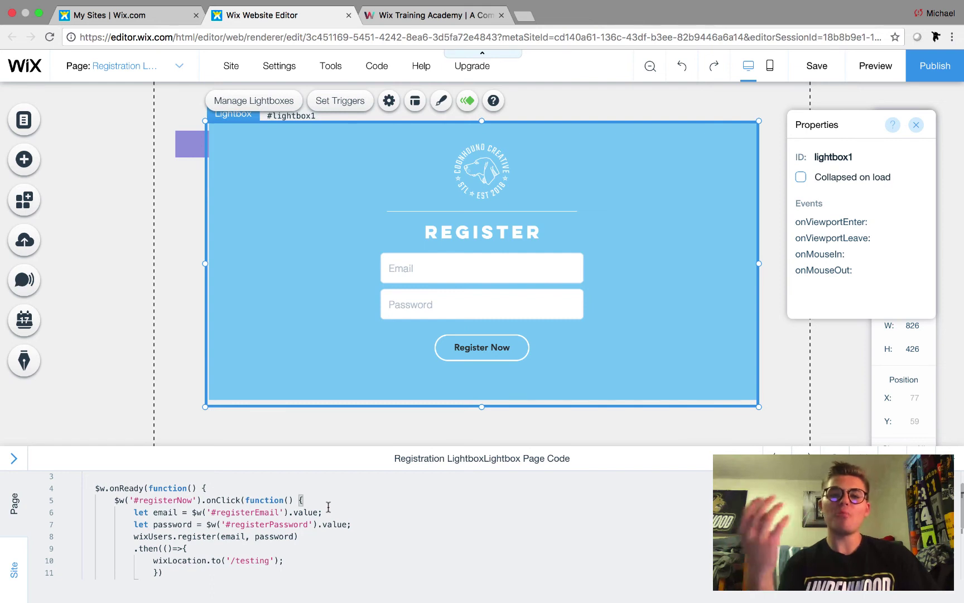
scroll(328, 506, down, 2)
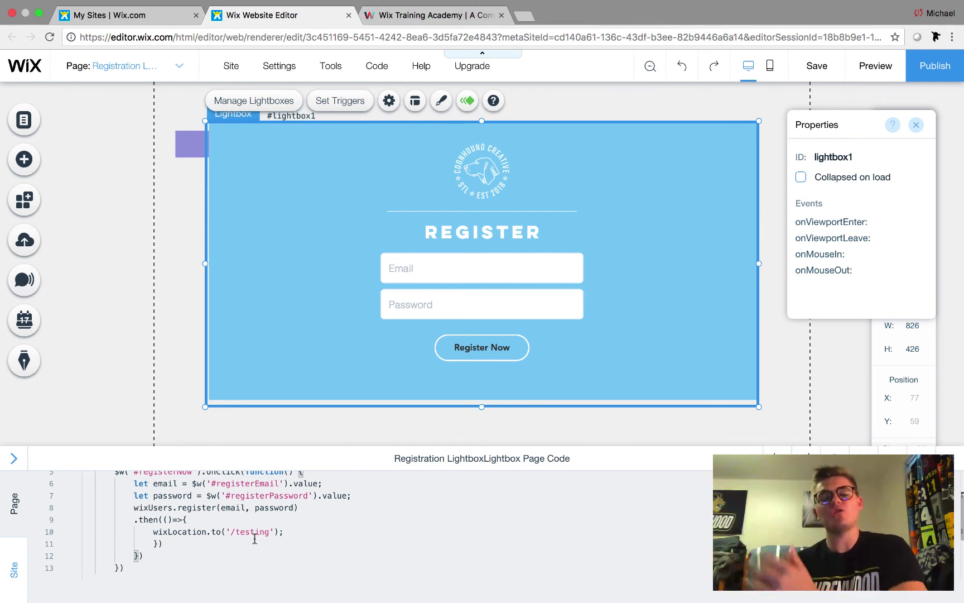
scroll(254, 539, down, 1)
scroll(262, 540, up, 2)
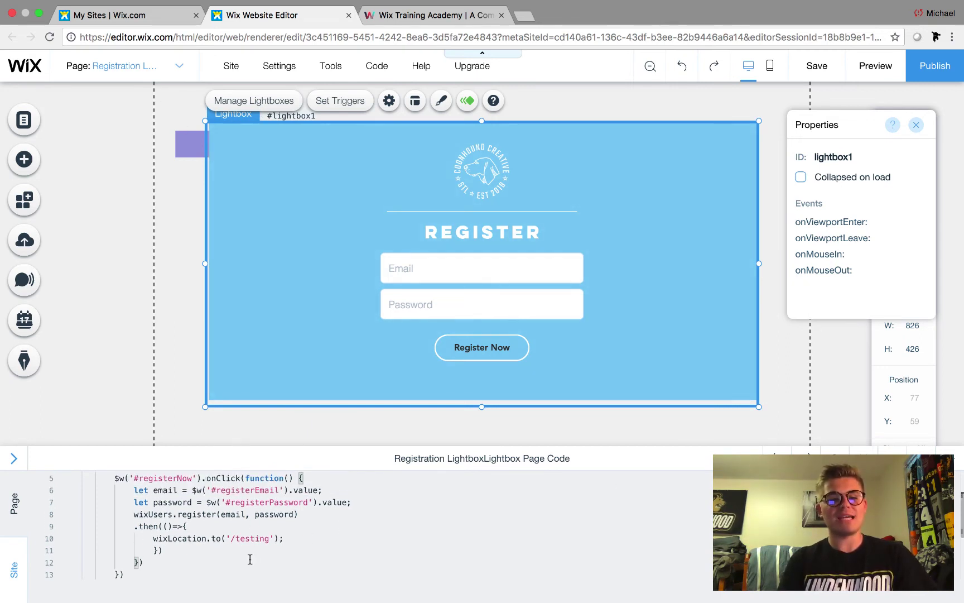
scroll(250, 559, up, 2)
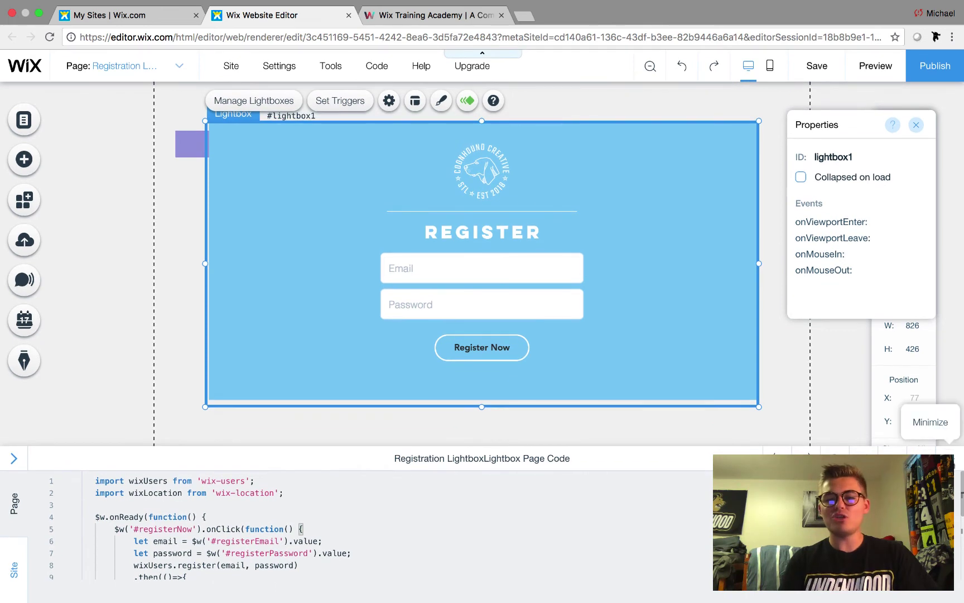
click(960, 462)
- Publish the site, view it live in a new tab, then return to the editor
click(935, 66)
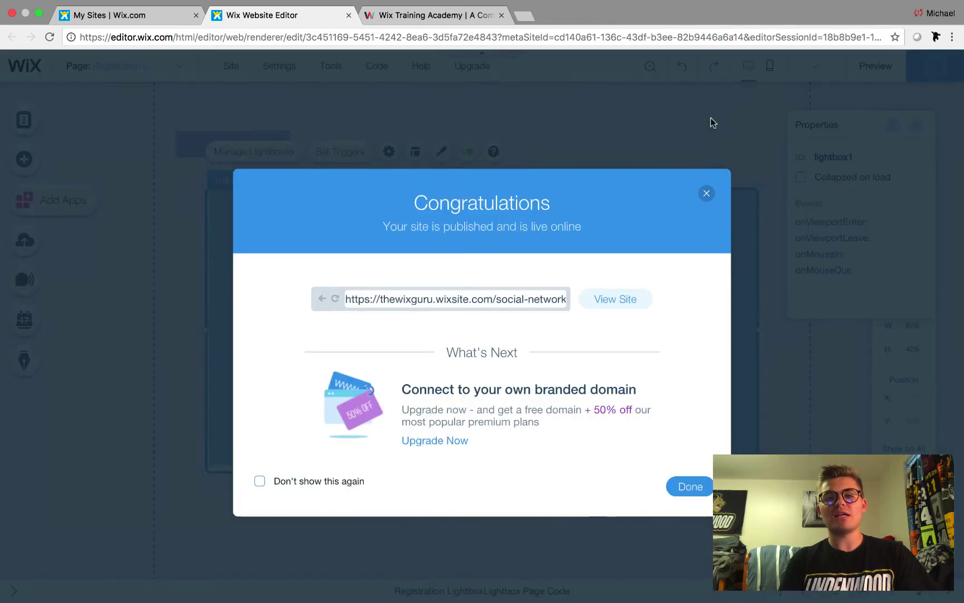
click(618, 298)
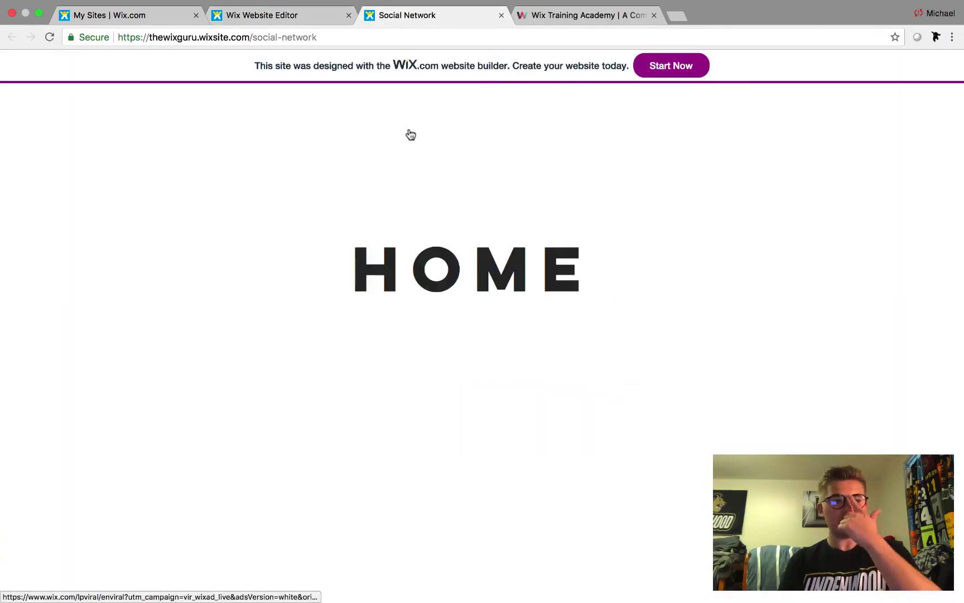
click(267, 21)
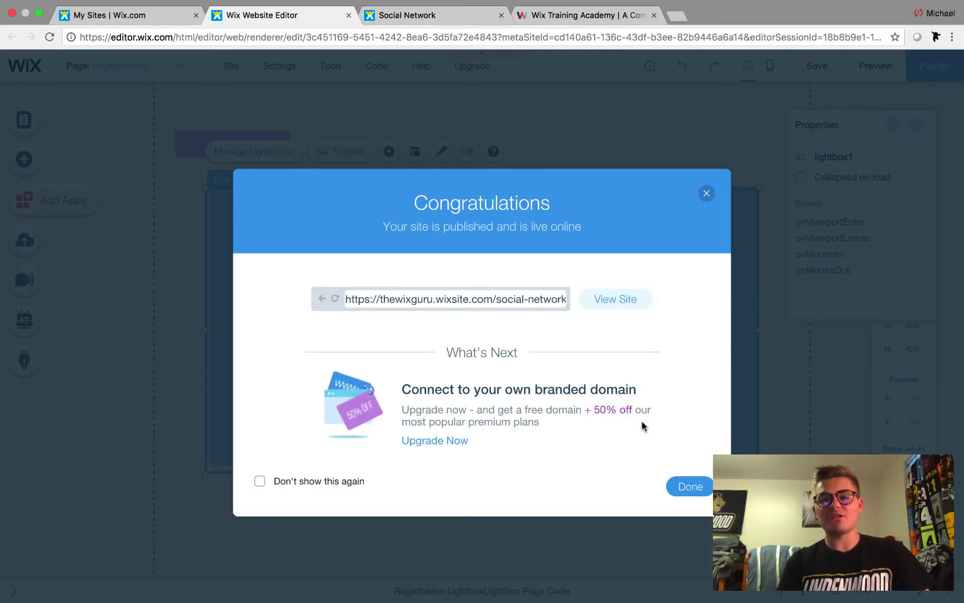
click(692, 486)
click(159, 67)
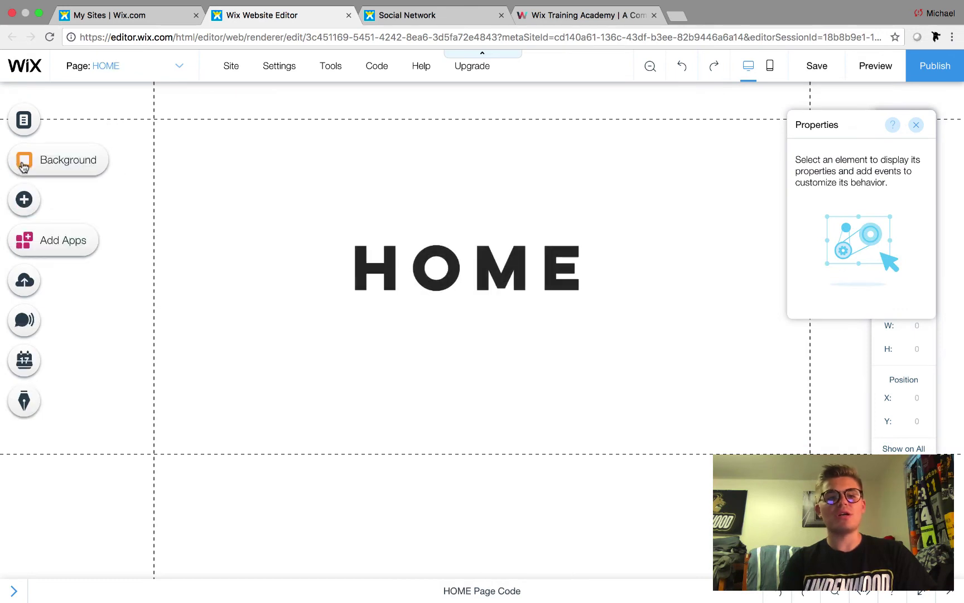
- Add an All Caps Title at the HOME page's top-left and retype it as REGISTER
click(24, 200)
mouse_move(82, 181)
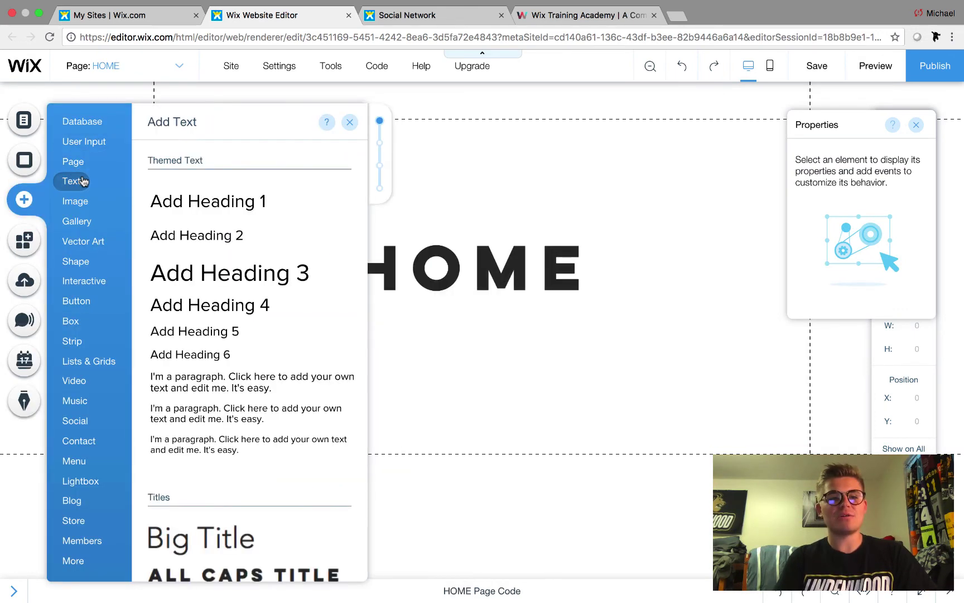
click(282, 572)
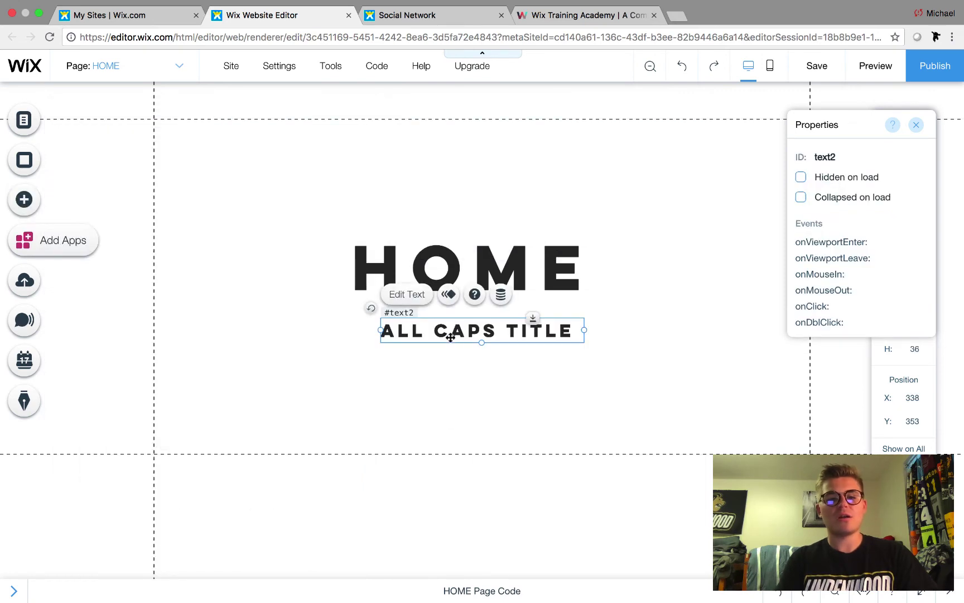
drag(450, 337, 240, 142)
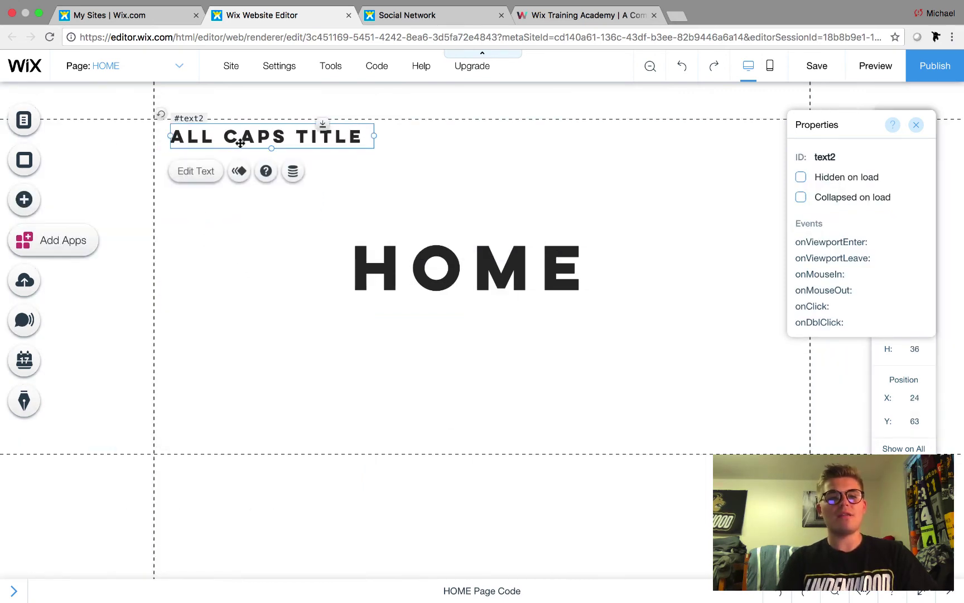
double_click(240, 143)
key(BackSpace)
text(REGSU)
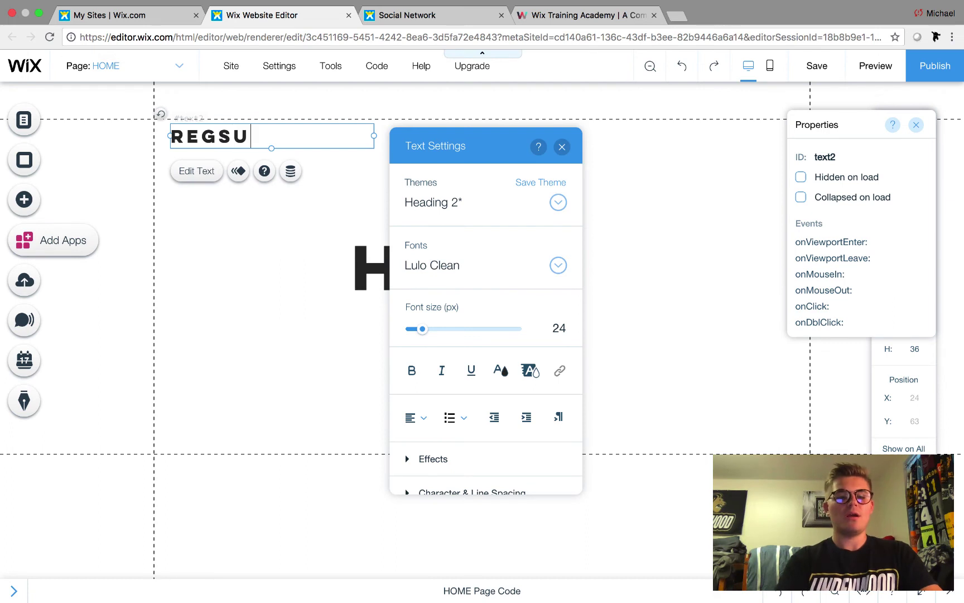
text(T)
key(BackSpace)
key(BackSpace)
key(BackSpace)
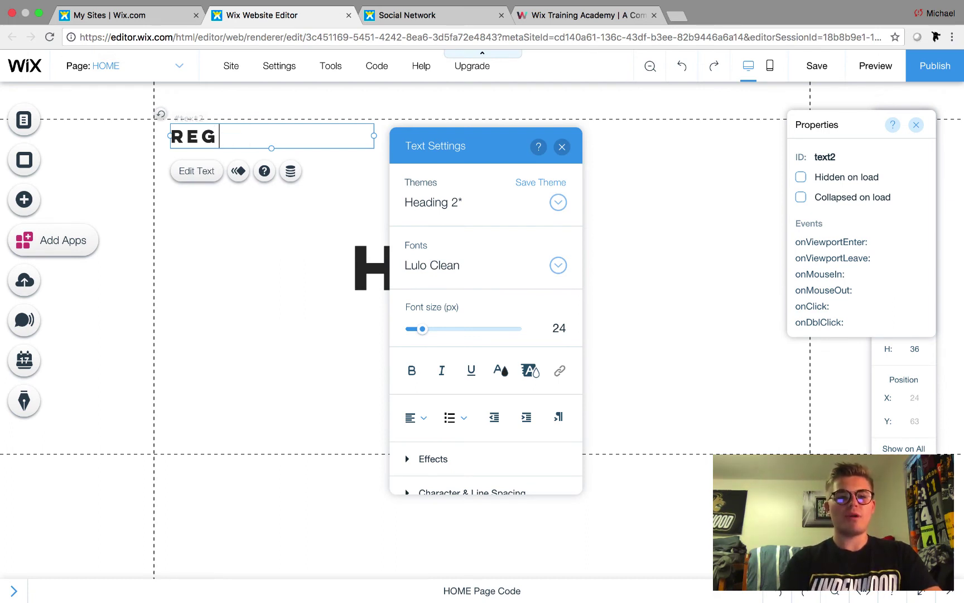
text(ISTER)
- Link the REGISTER text to open the Registration Lightbox
drag(302, 132, 151, 130)
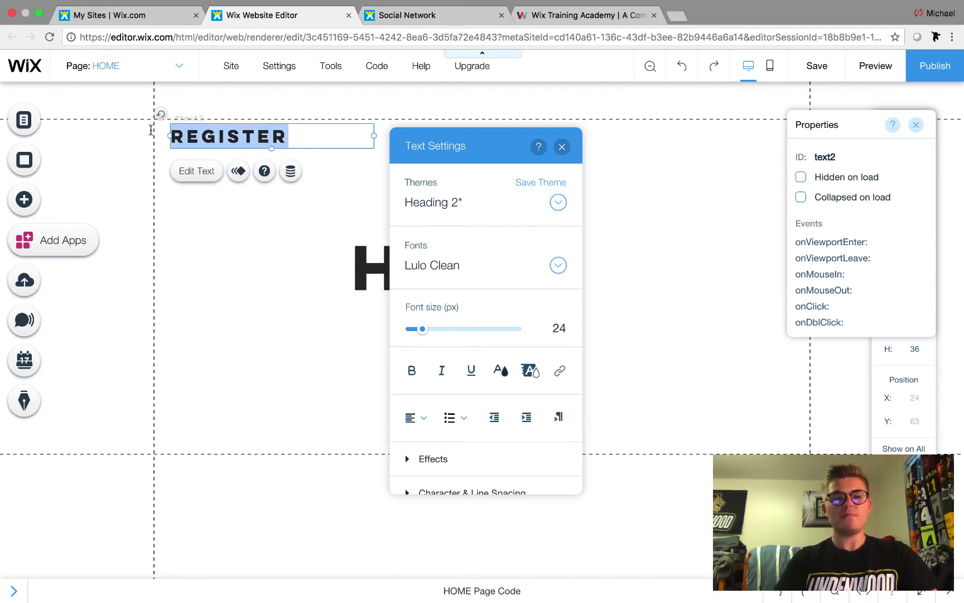
click(559, 370)
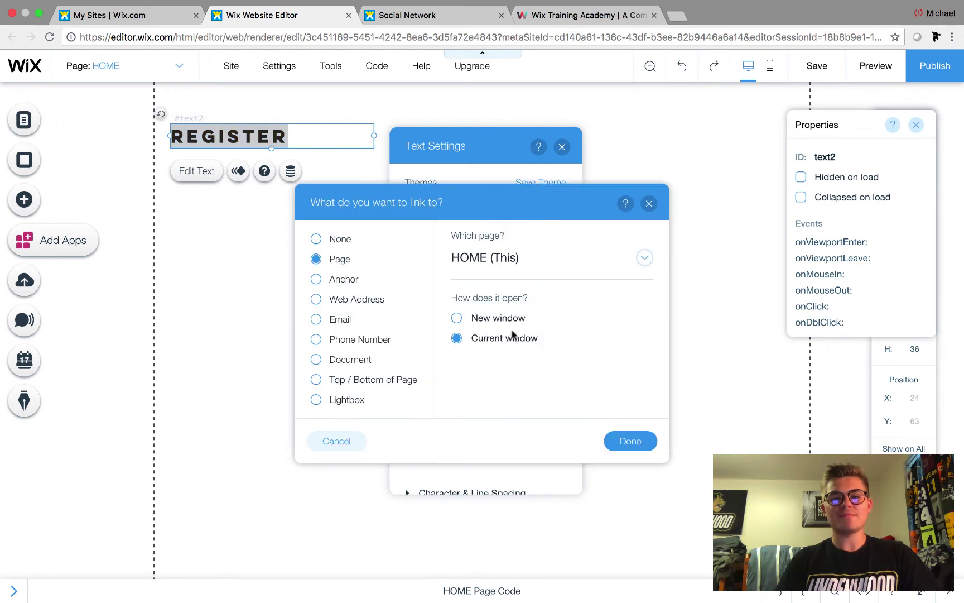
click(345, 399)
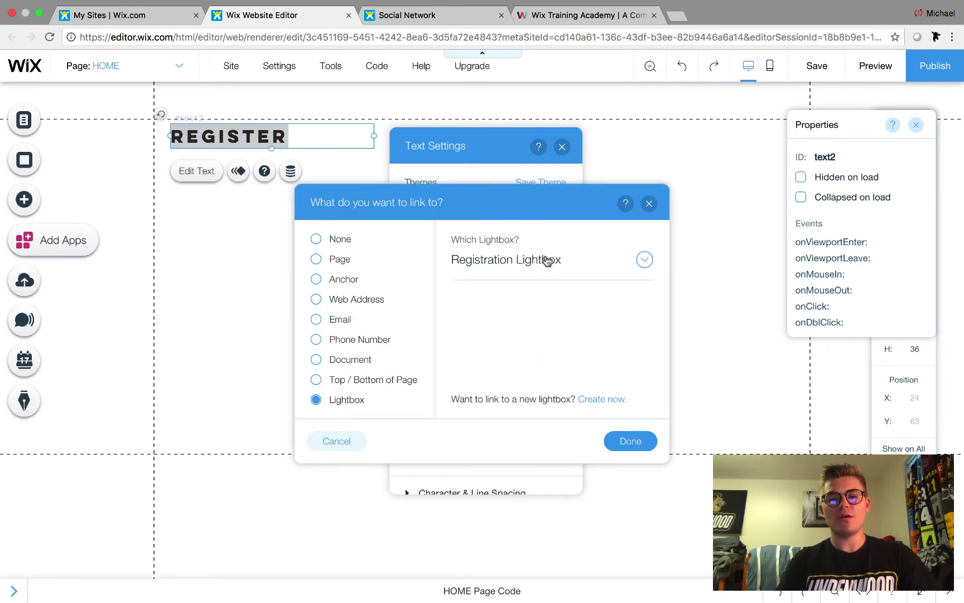
click(625, 441)
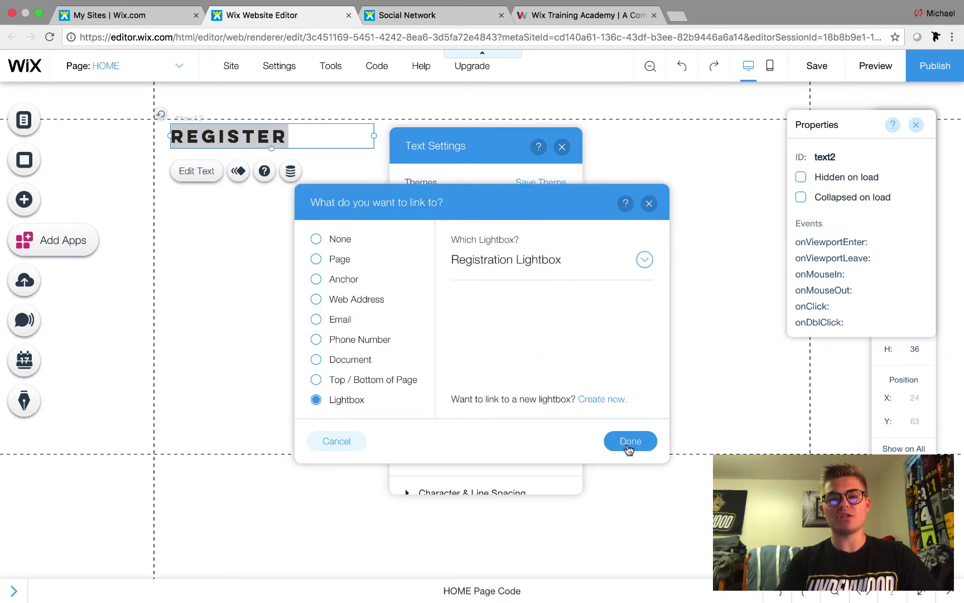
click(562, 146)
- Publish the updated site, view it live, and close the older site tab
click(931, 69)
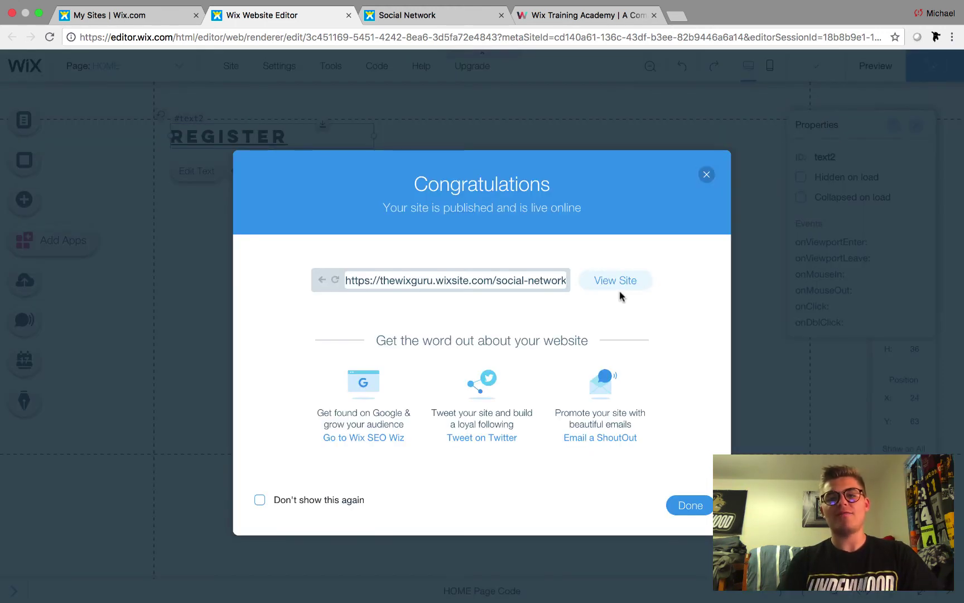
click(616, 281)
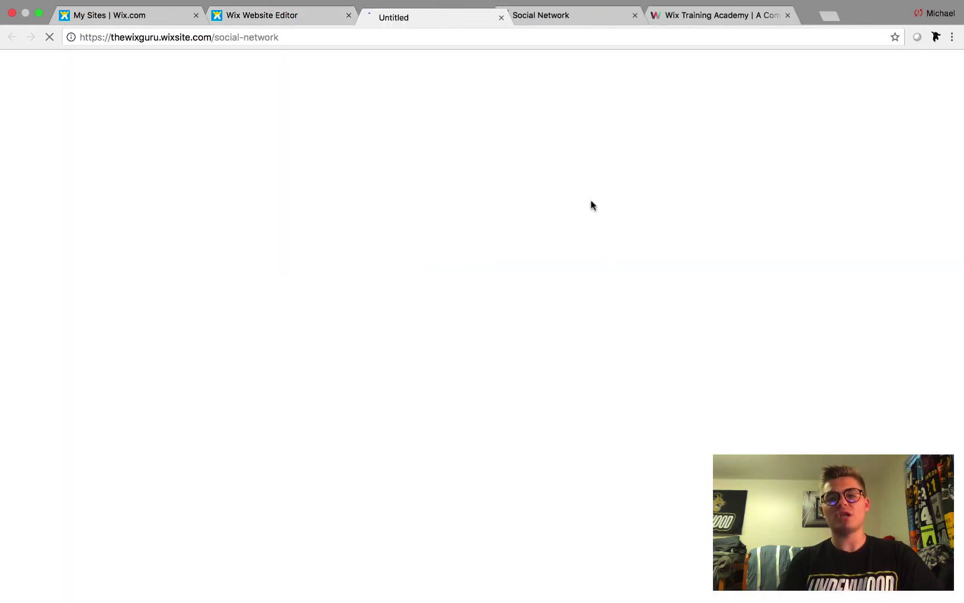
click(635, 15)
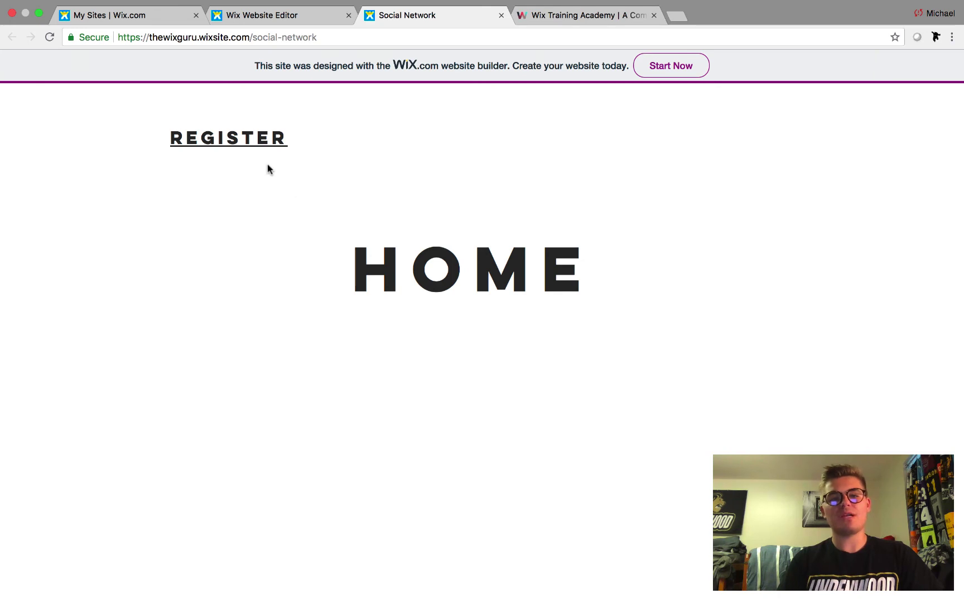
- Open the registration lightbox via REGISTER and enter a test e-mail and password
click(251, 141)
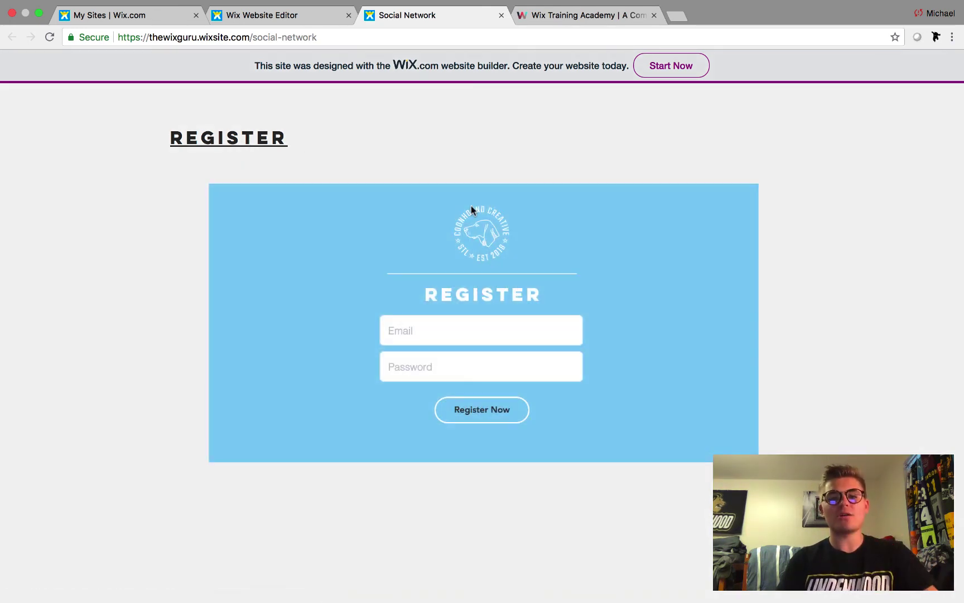
click(423, 331)
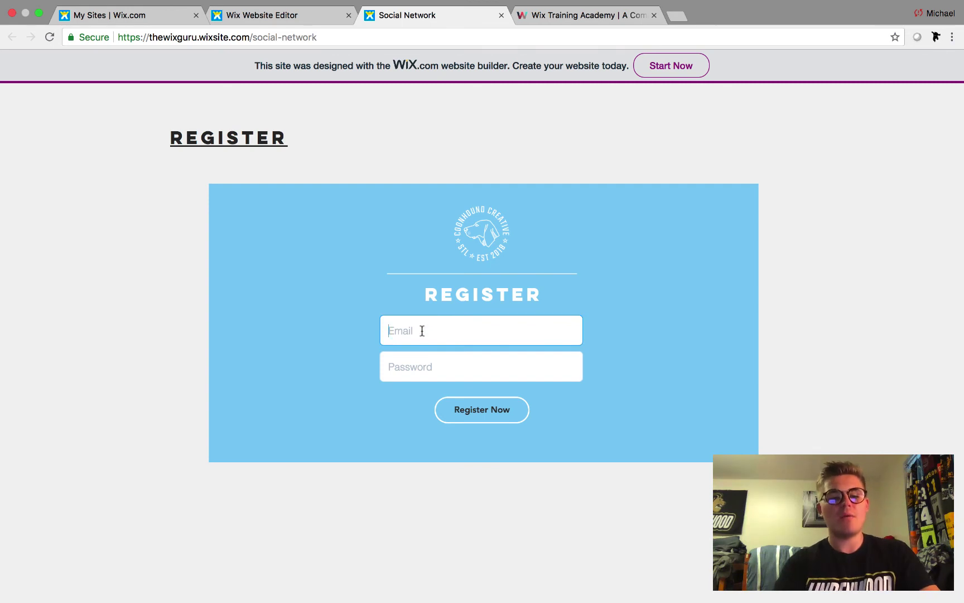
text(test@t)
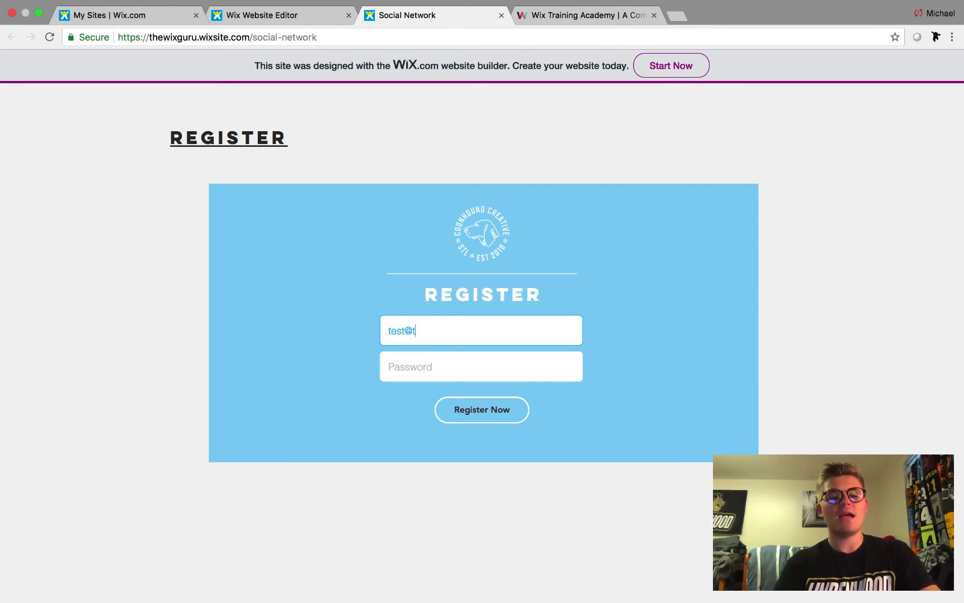
text(esty.com)
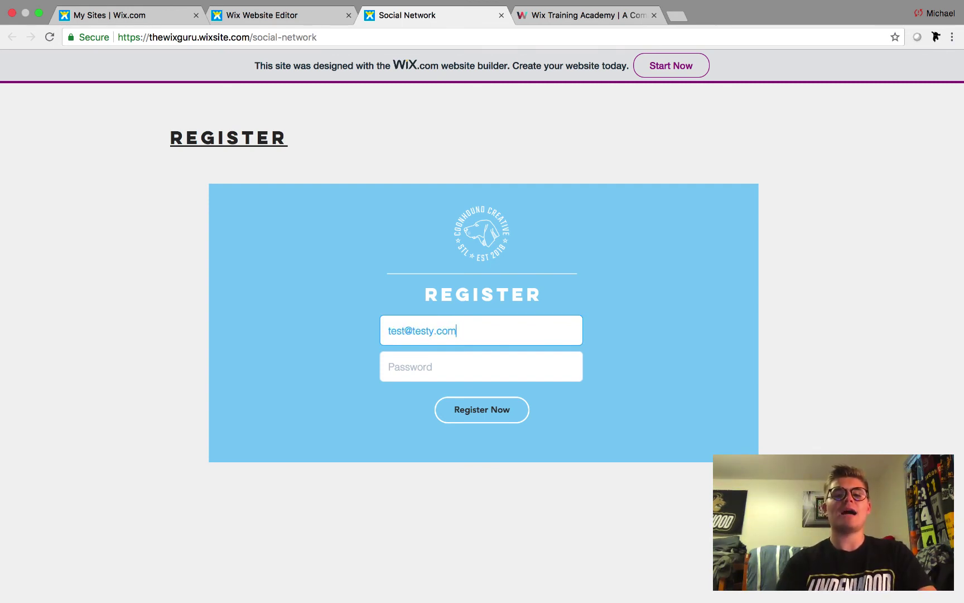
key(Tab)
text(•••••••)
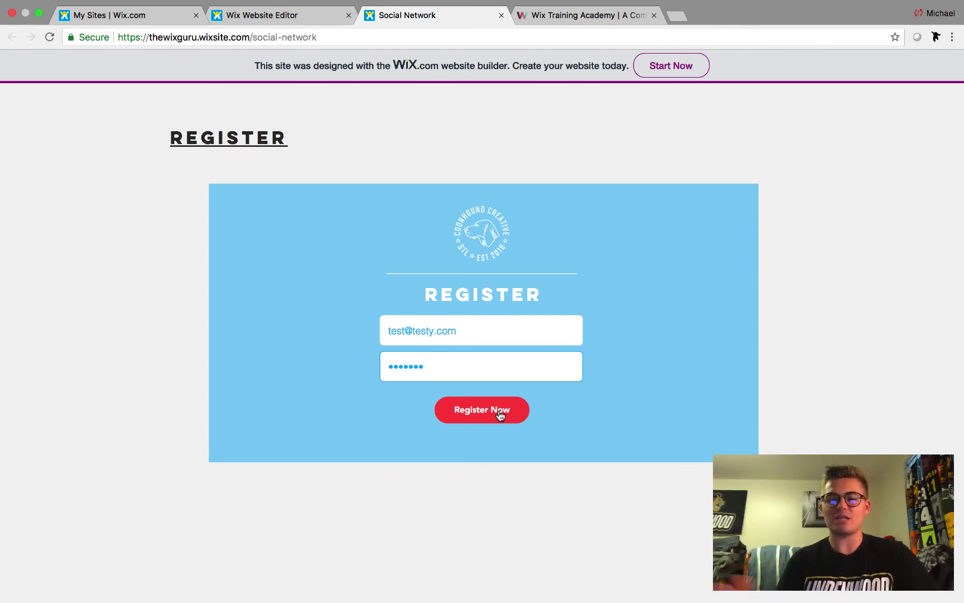
- Submit the registration, let the /testing page load, then go back to HOME
click(491, 414)
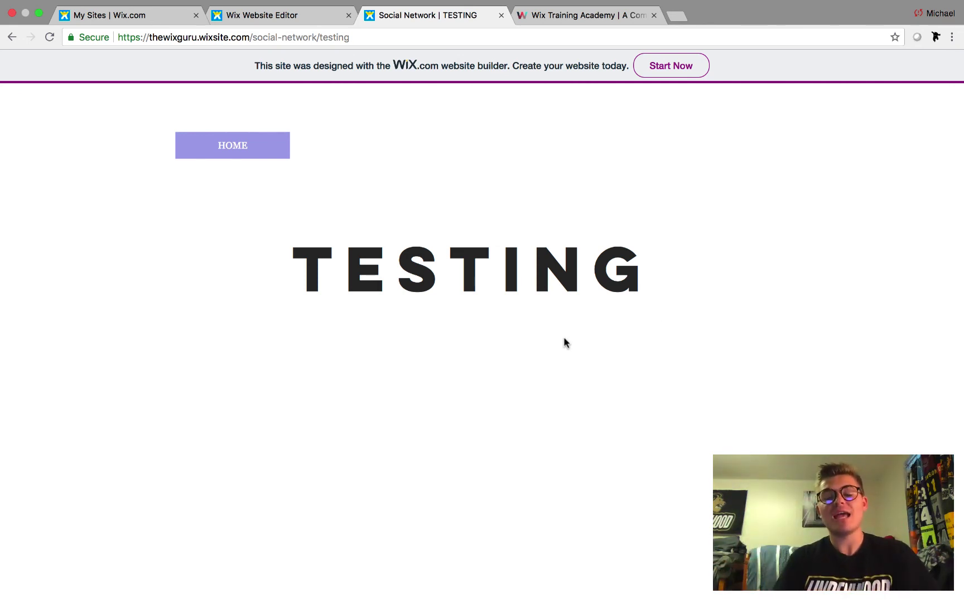
click(241, 158)
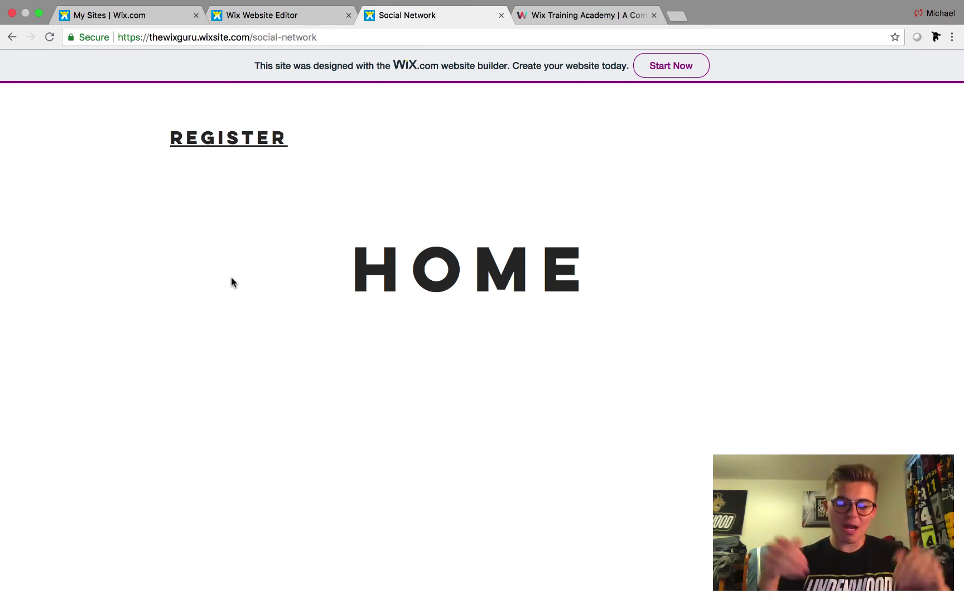
- Review the Custom Registration code in Wix Training Academy, then return to the windowed live site
click(571, 20)
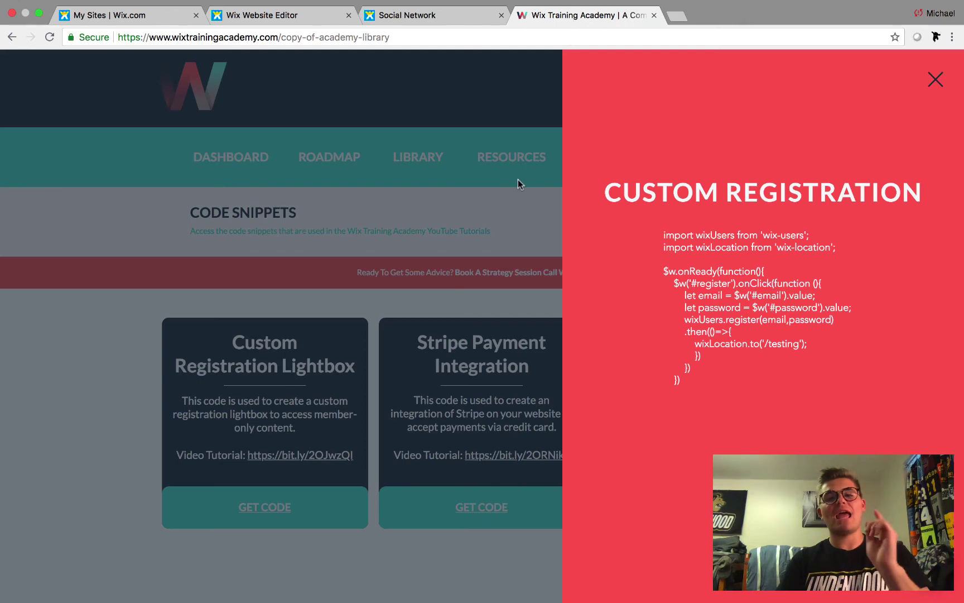
click(936, 80)
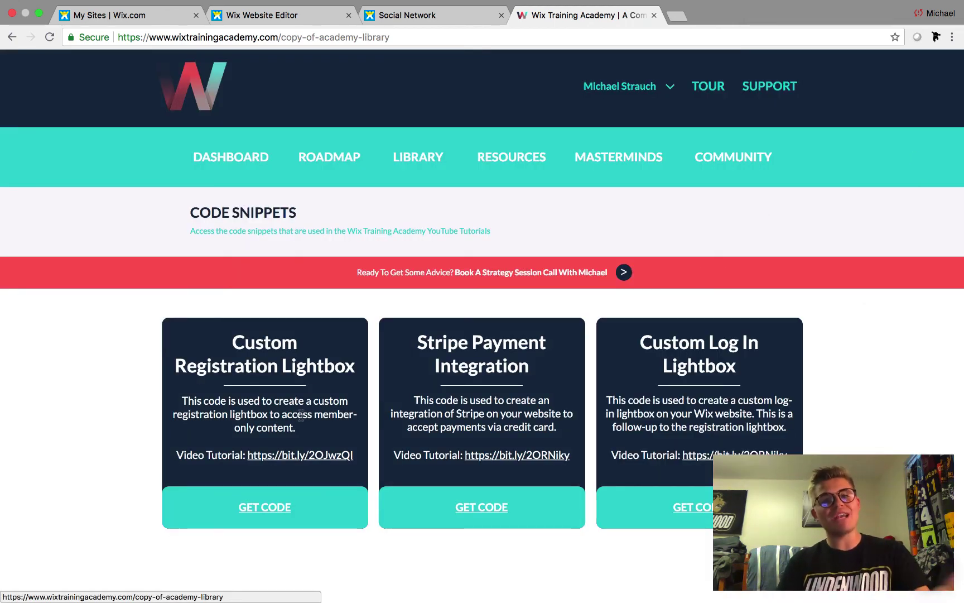
click(418, 33)
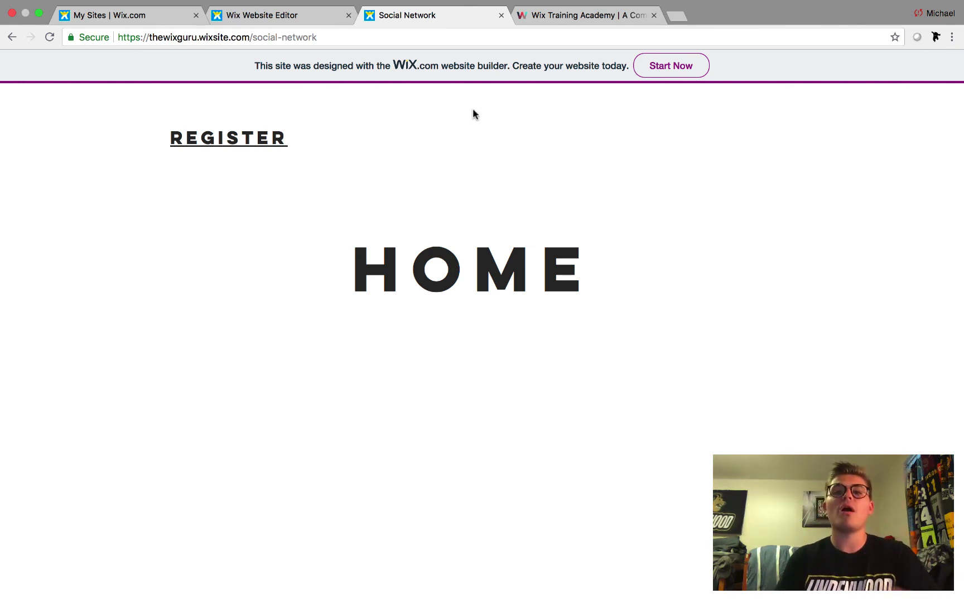
click(38, 16)
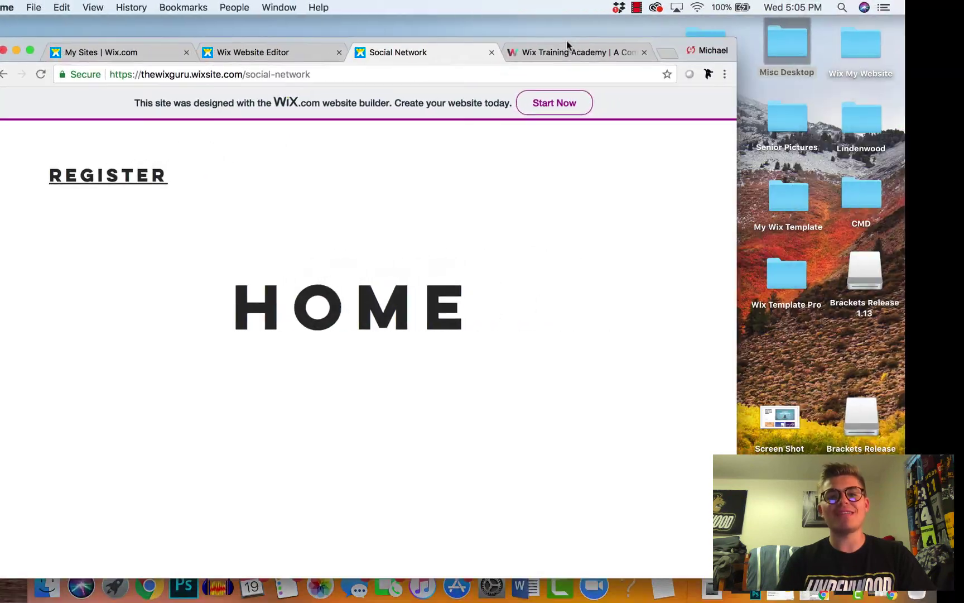